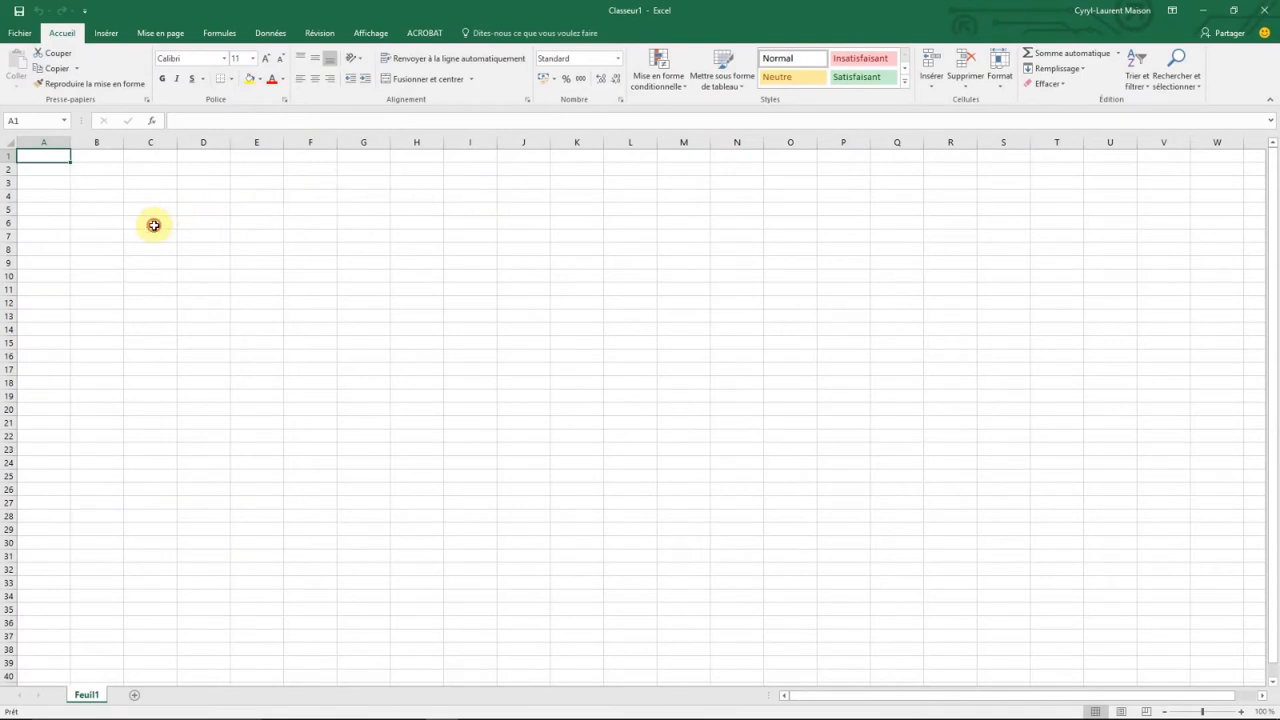
List the ten renovation tasks in C6:C15, from "Peindre les murs" to "Réparer l'enseigne au néon", and widen column C to fit them.
{"action": "left_click", "coordinate": [154, 225]}
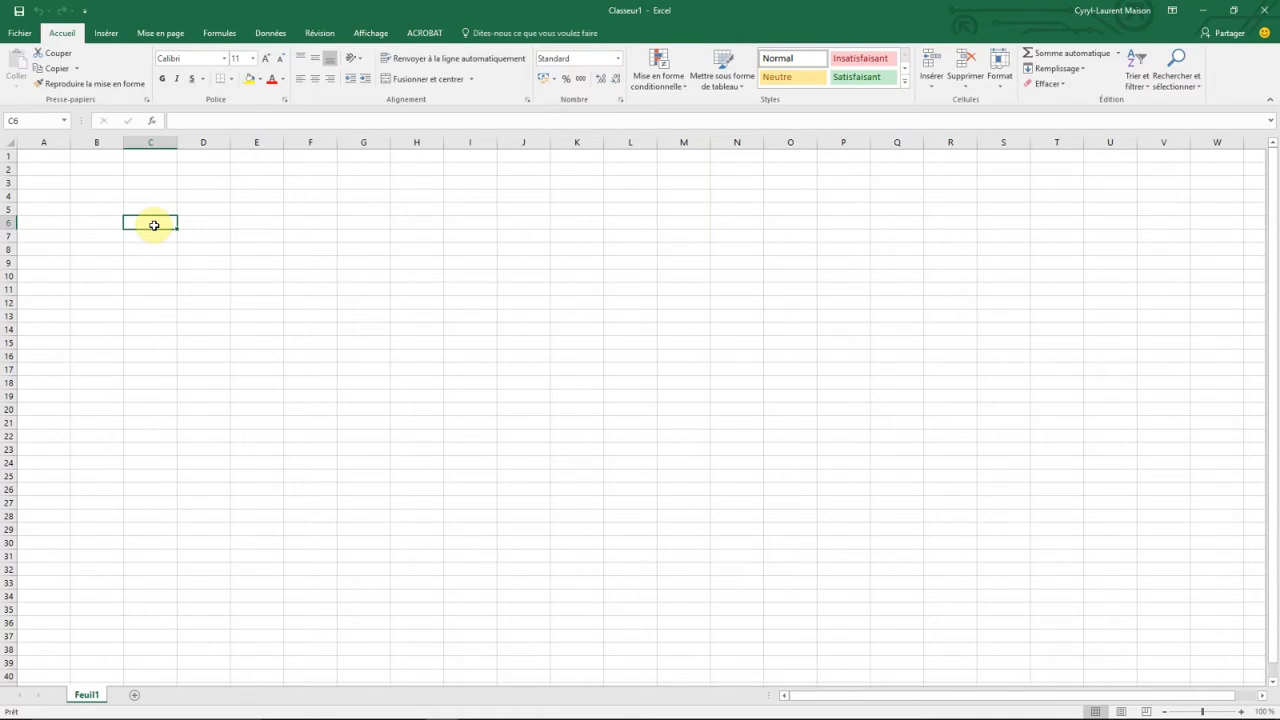
{"action": "type", "text": "Pei"}
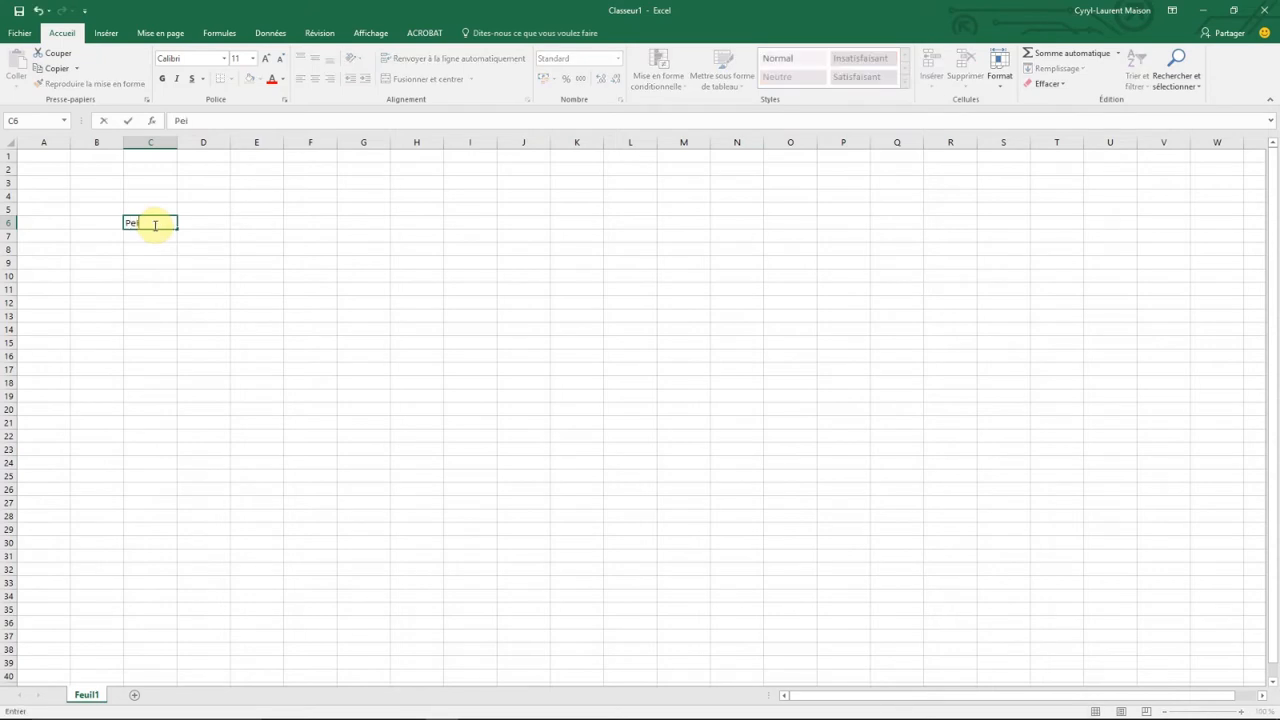
{"action": "type", "text": "ndre les murs"}
{"action": "key", "text": "Return"}
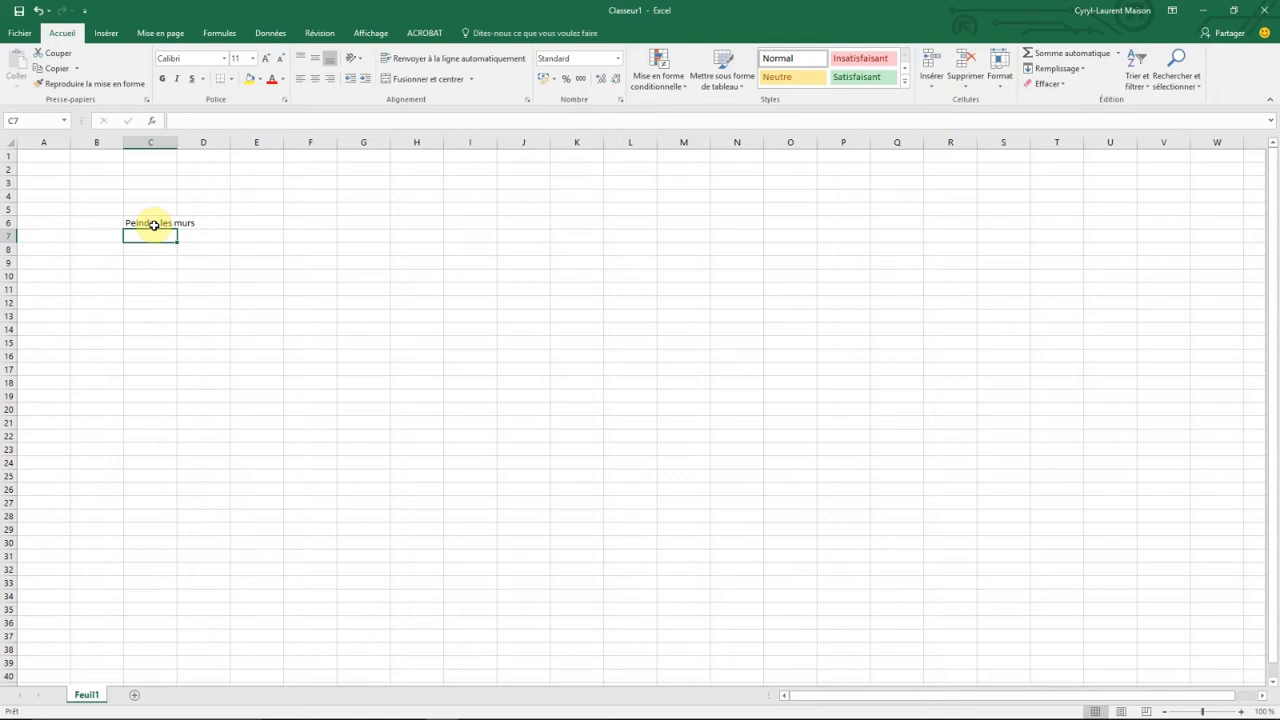
{"action": "left_click", "coordinate": [153, 224]}
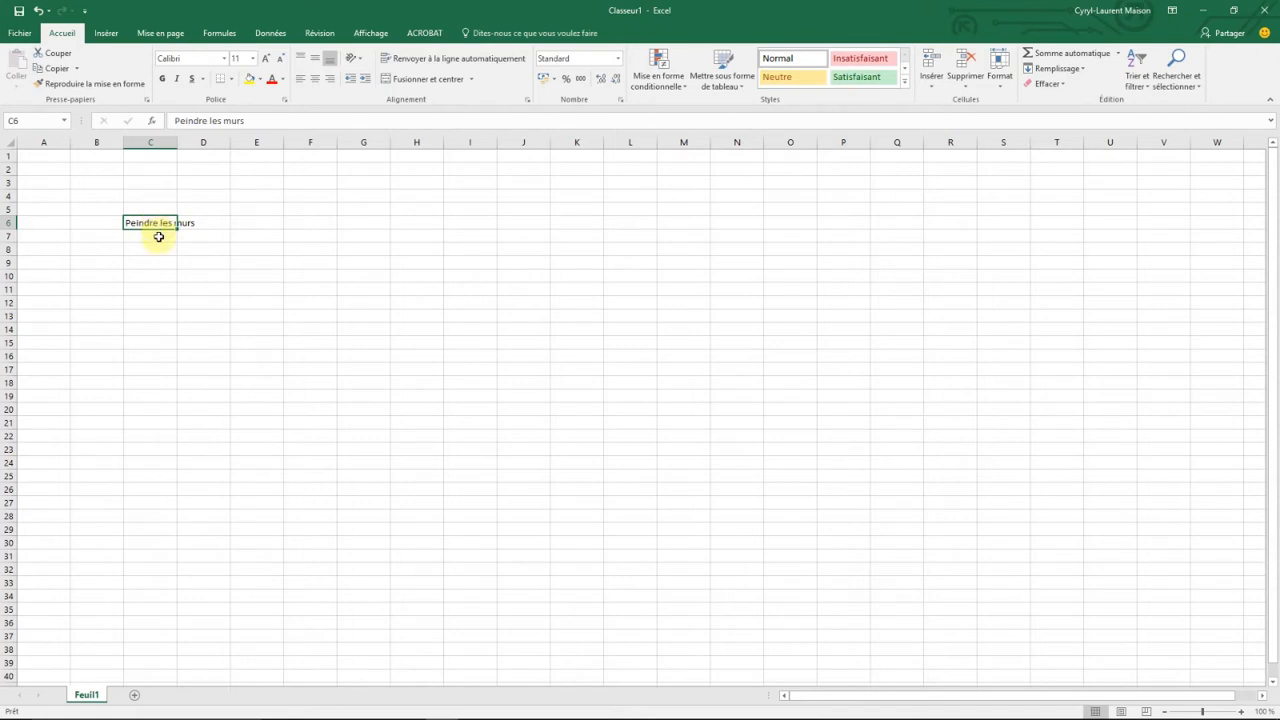
{"action": "left_click", "coordinate": [159, 237]}
{"action": "type", "text": "Peindre le mur du fond"}
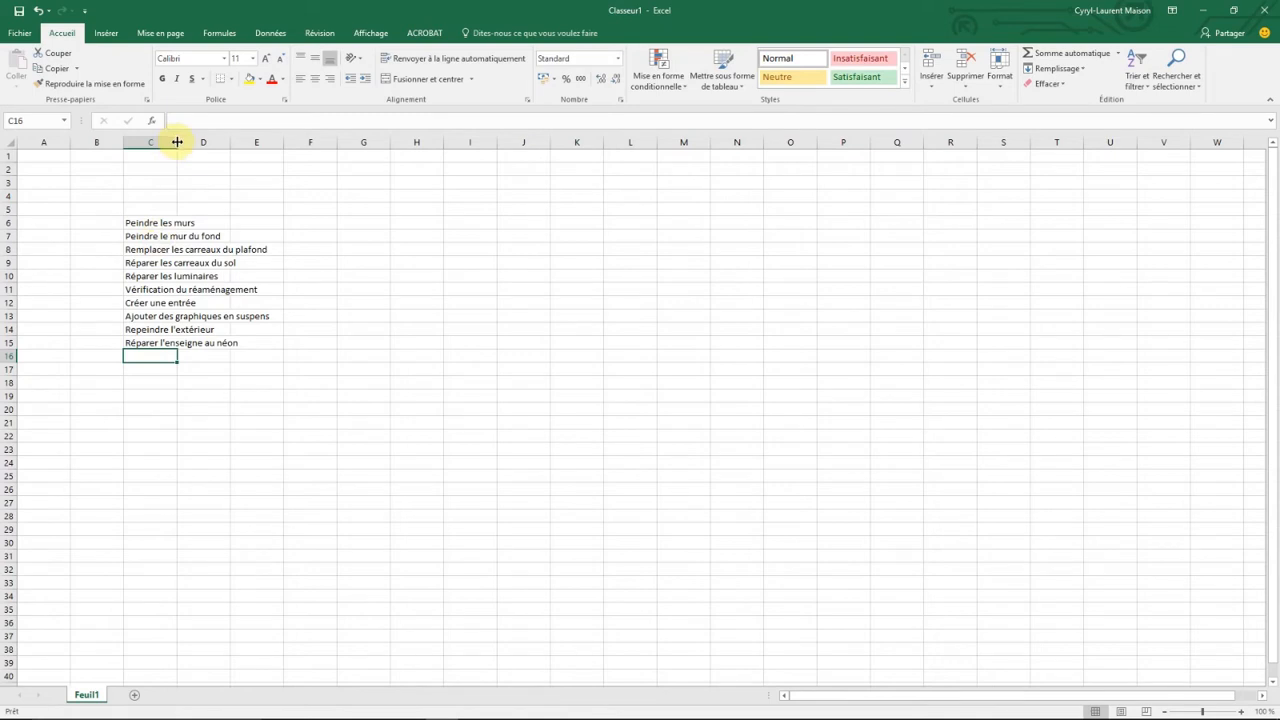
{"action": "left_click_drag", "start_coordinate": [177, 142], "coordinate": [283, 154]}
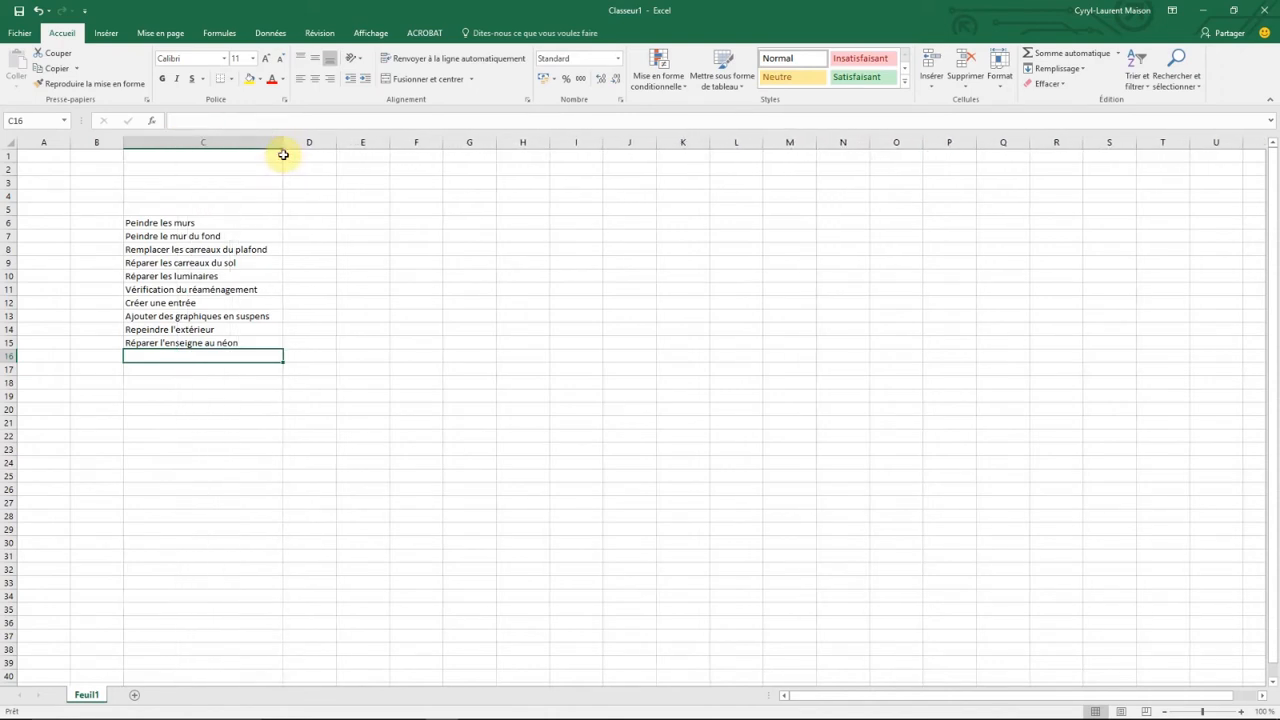
Enter the task costs in D6:D15: 4545, 1000, 2000, 500, 500, 4000, 500, 250, 3000 and 1200.
{"action": "left_click", "coordinate": [302, 222]}
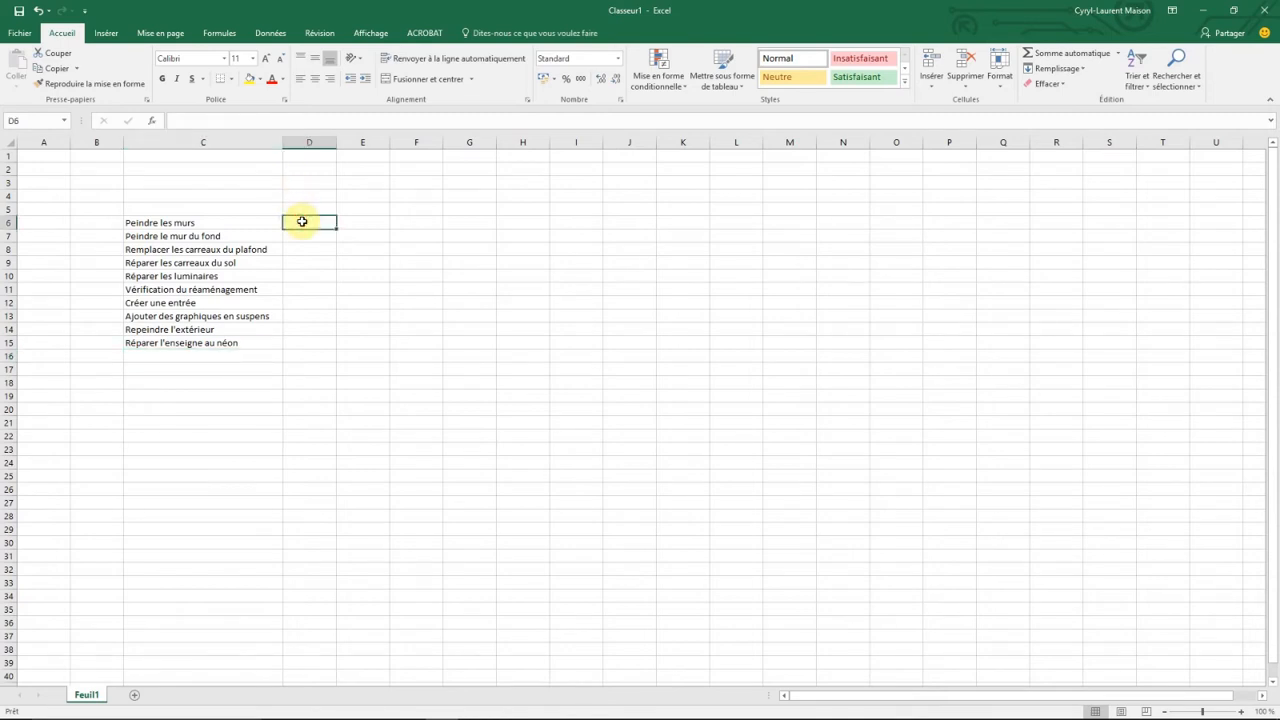
{"action": "type", "text": "4545"}
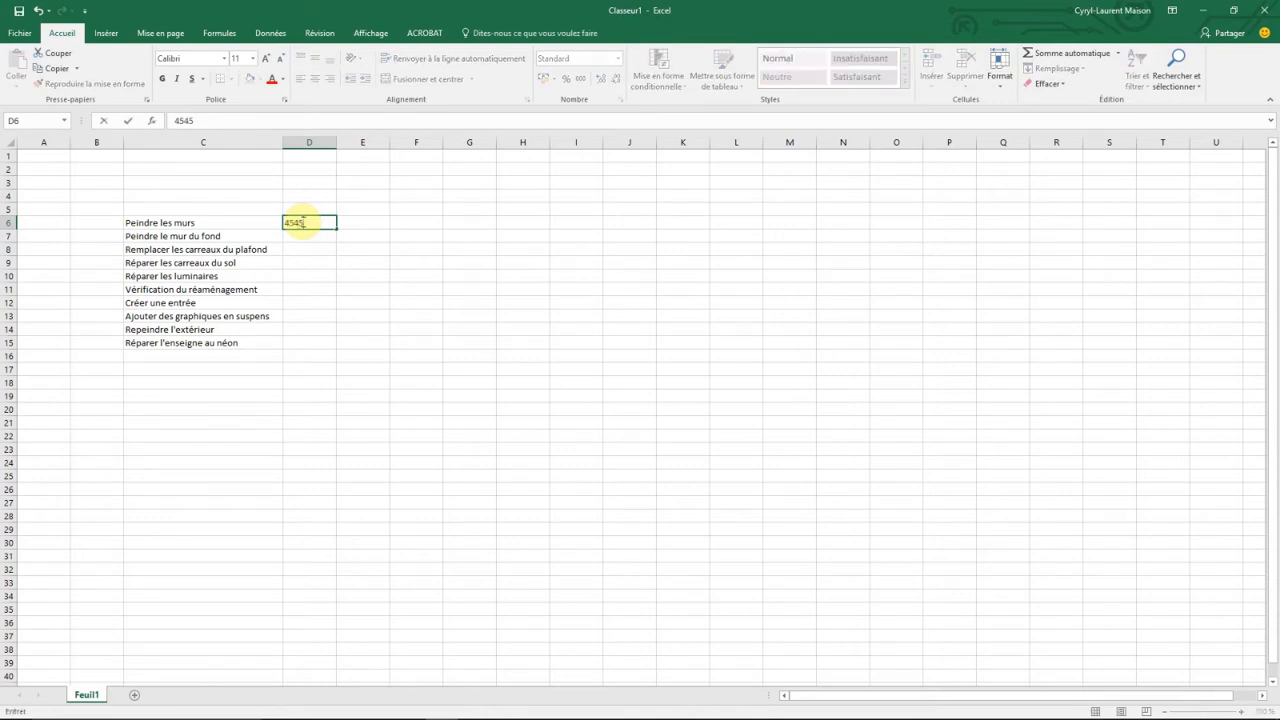
{"action": "key", "text": "Return"}
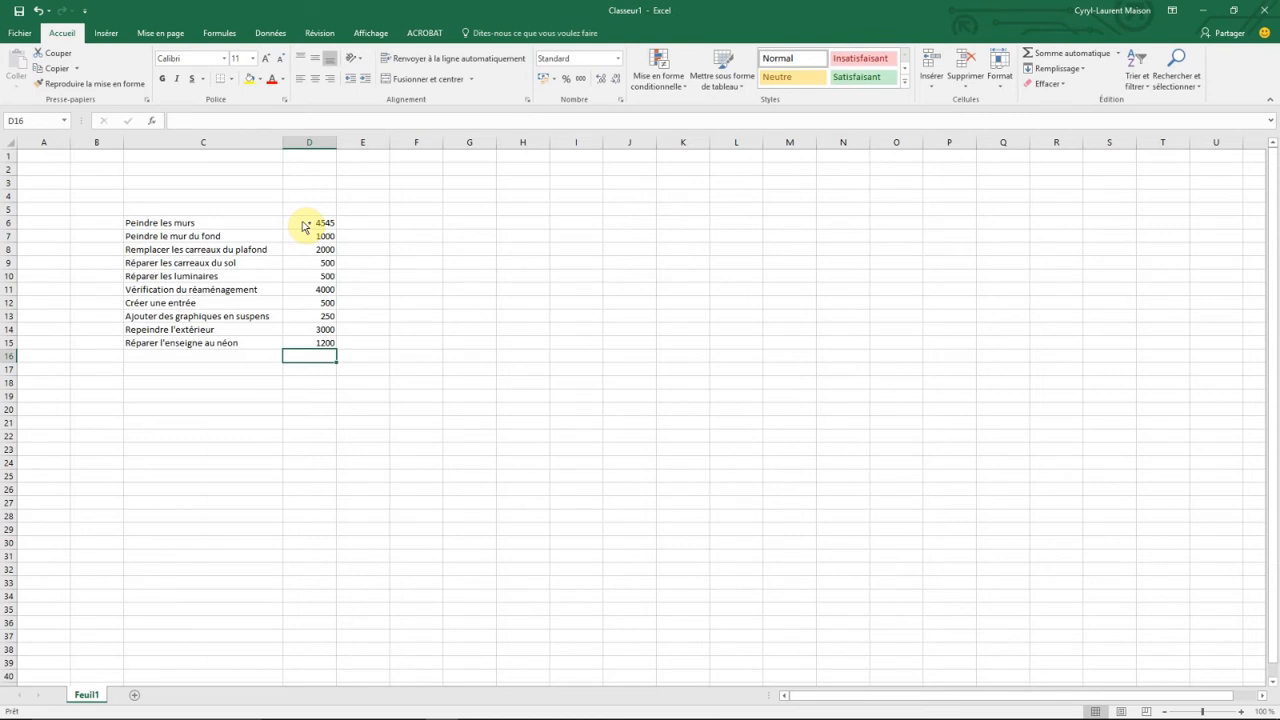
Format the costs in D6:D15 with the "$ Anglais (États-Unis)" accounting format.
{"action": "left_click_drag", "start_coordinate": [315, 228], "coordinate": [322, 348]}
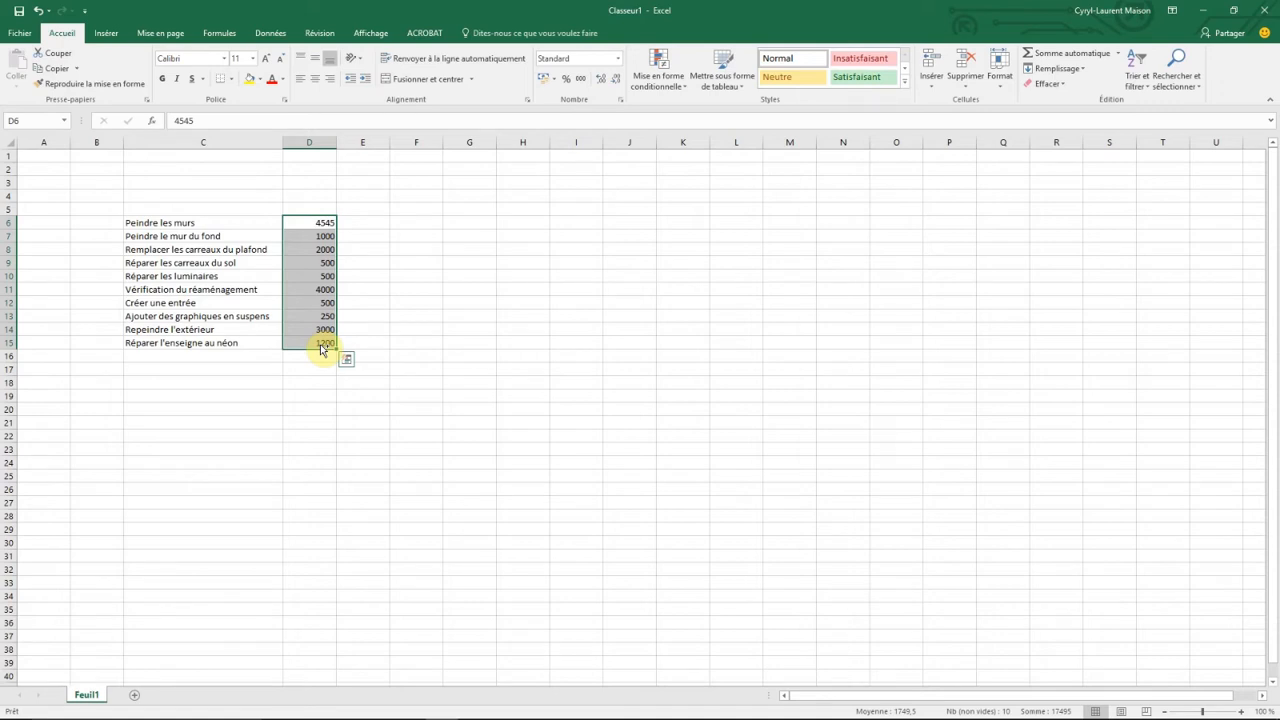
{"action": "right_click", "coordinate": [303, 224]}
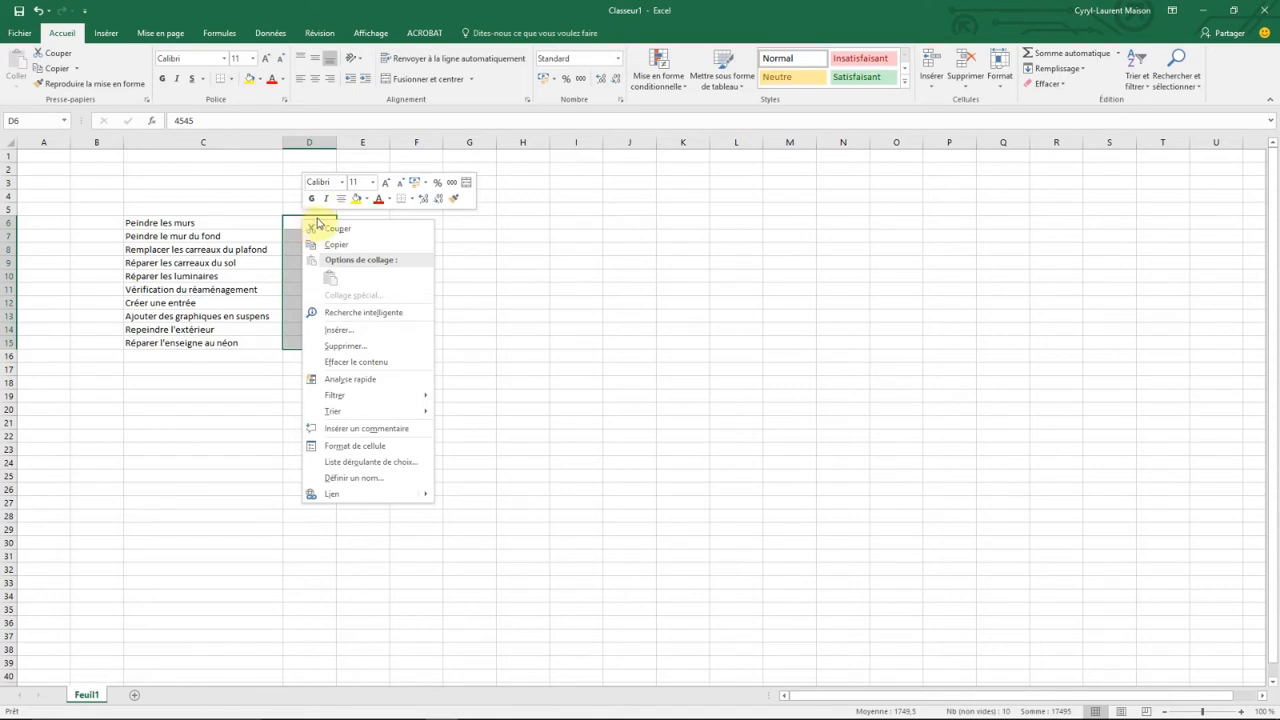
{"action": "left_click", "coordinate": [424, 182]}
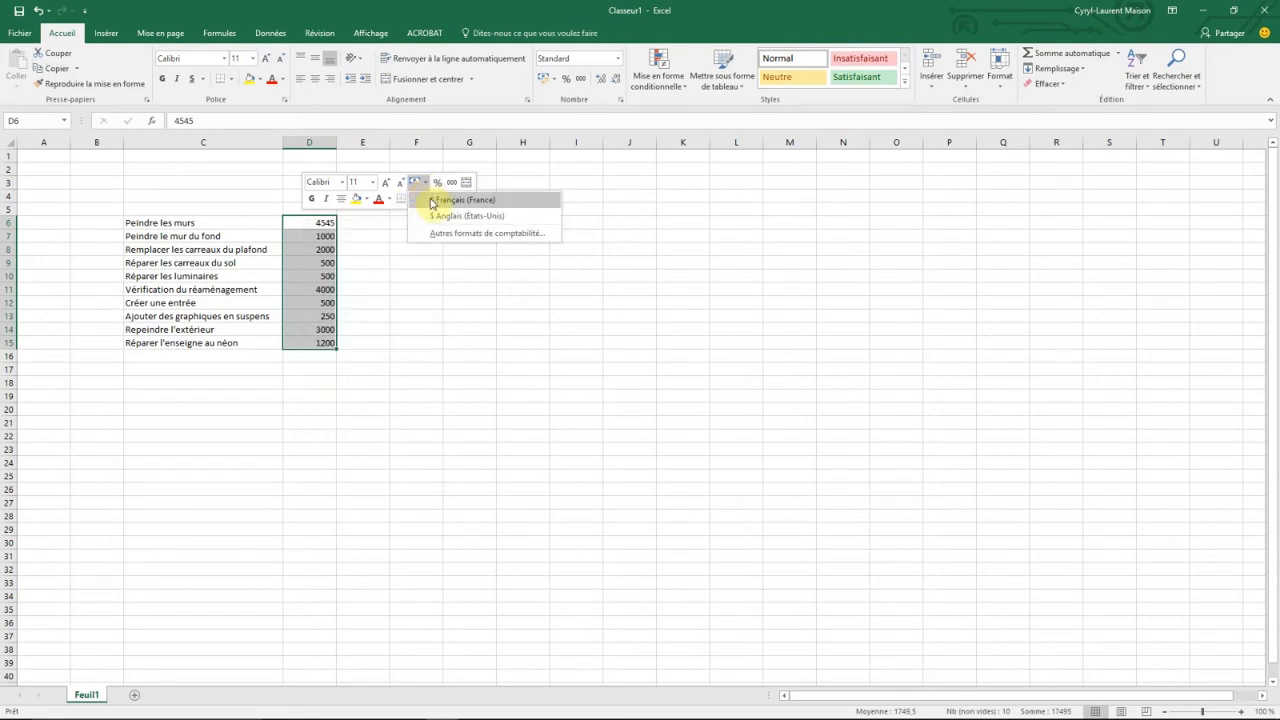
{"action": "left_click", "coordinate": [438, 217]}
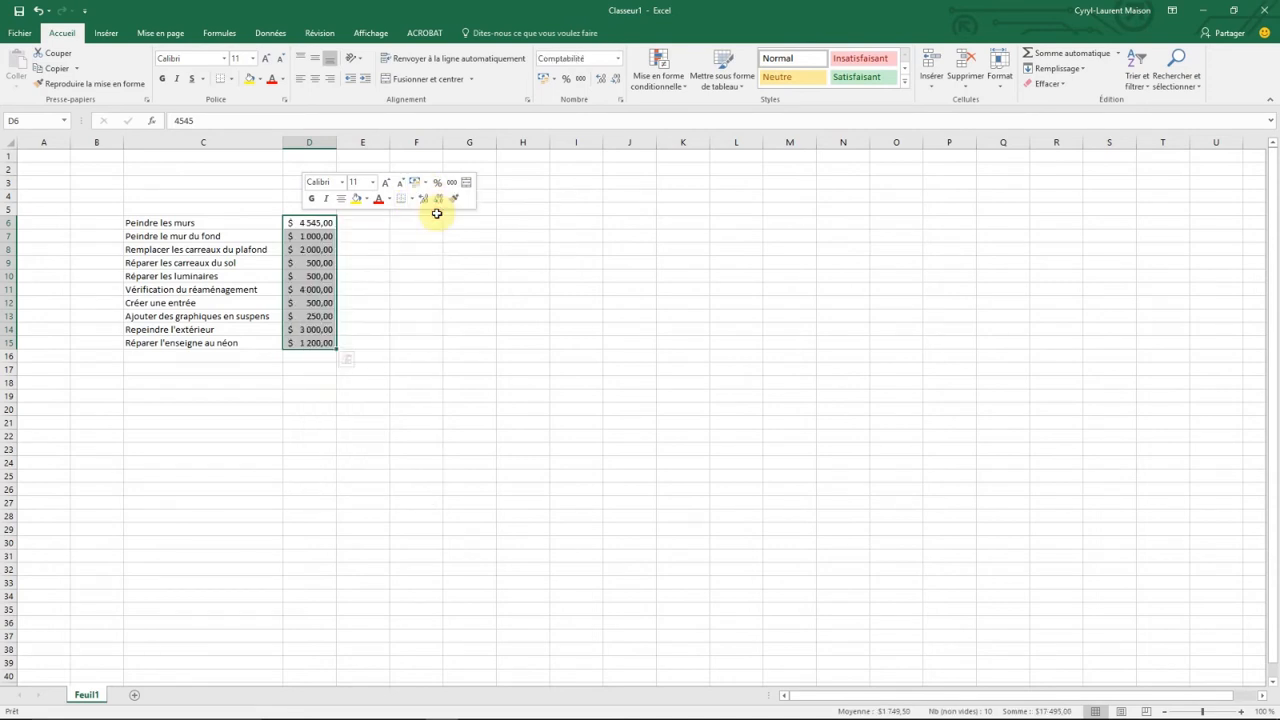
{"action": "left_click", "coordinate": [373, 224]}
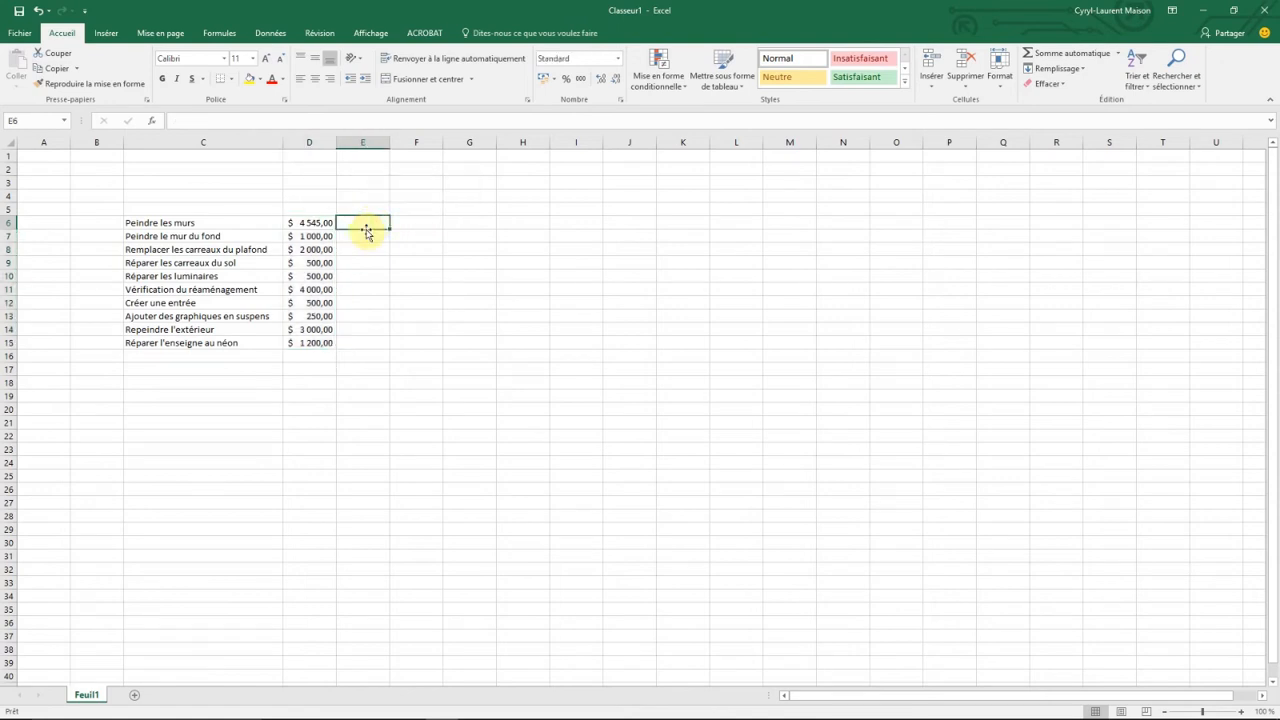
Add the column headers "Opération" in C5 and "Coût estimé" in D5.
{"action": "left_click", "coordinate": [189, 211]}
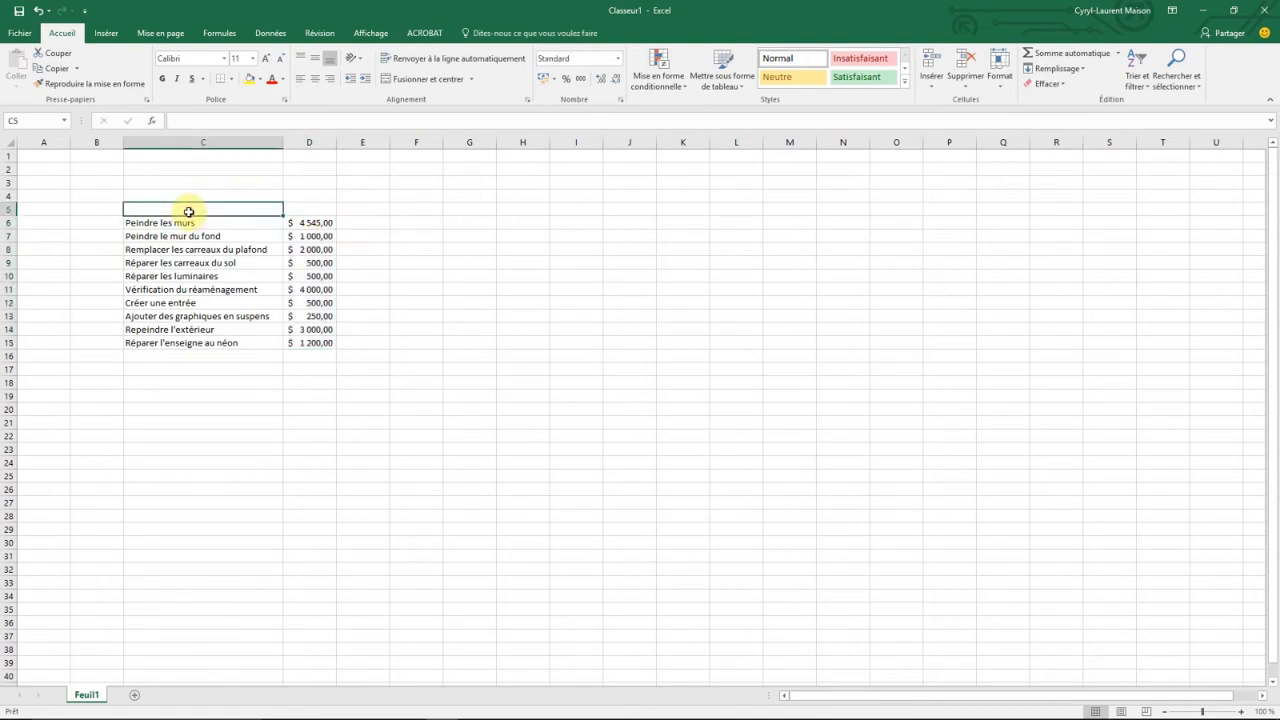
{"action": "type", "text": "Opération"}
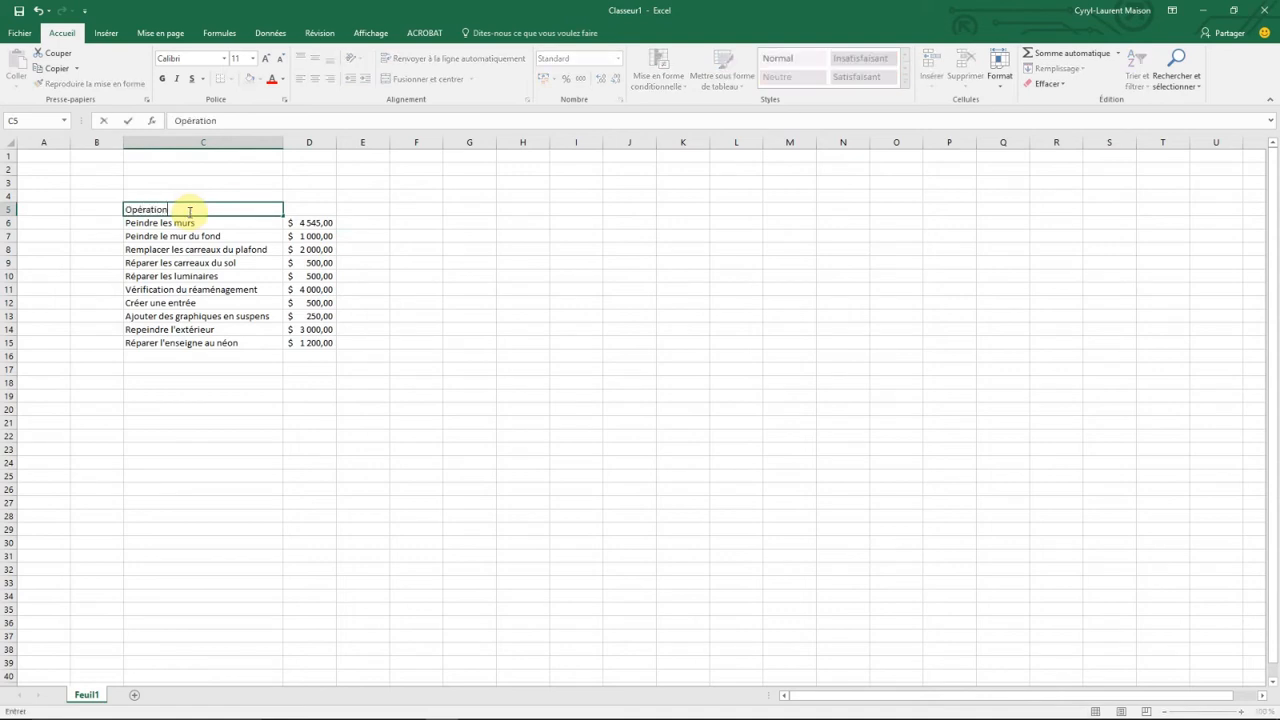
{"action": "key", "text": "Tab"}
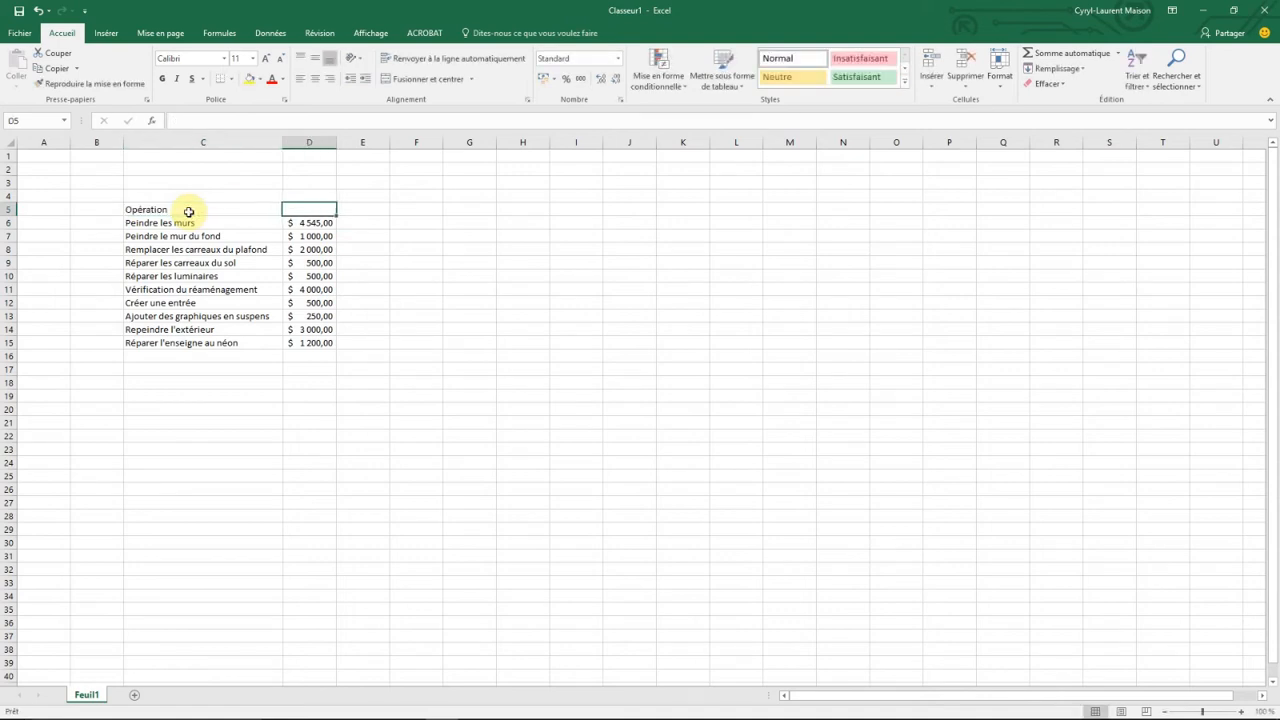
{"action": "type", "text": "Coût estime"}
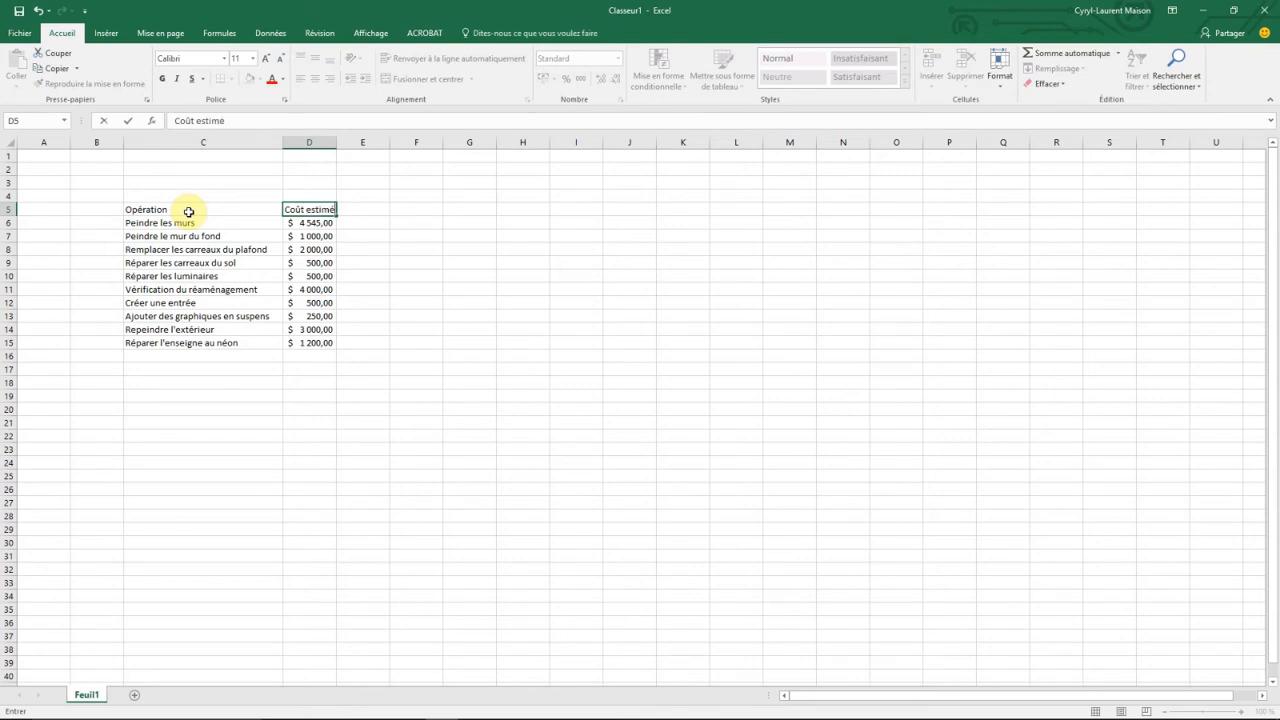
{"action": "key", "text": "BackSpace"}
{"action": "type", "text": "é"}
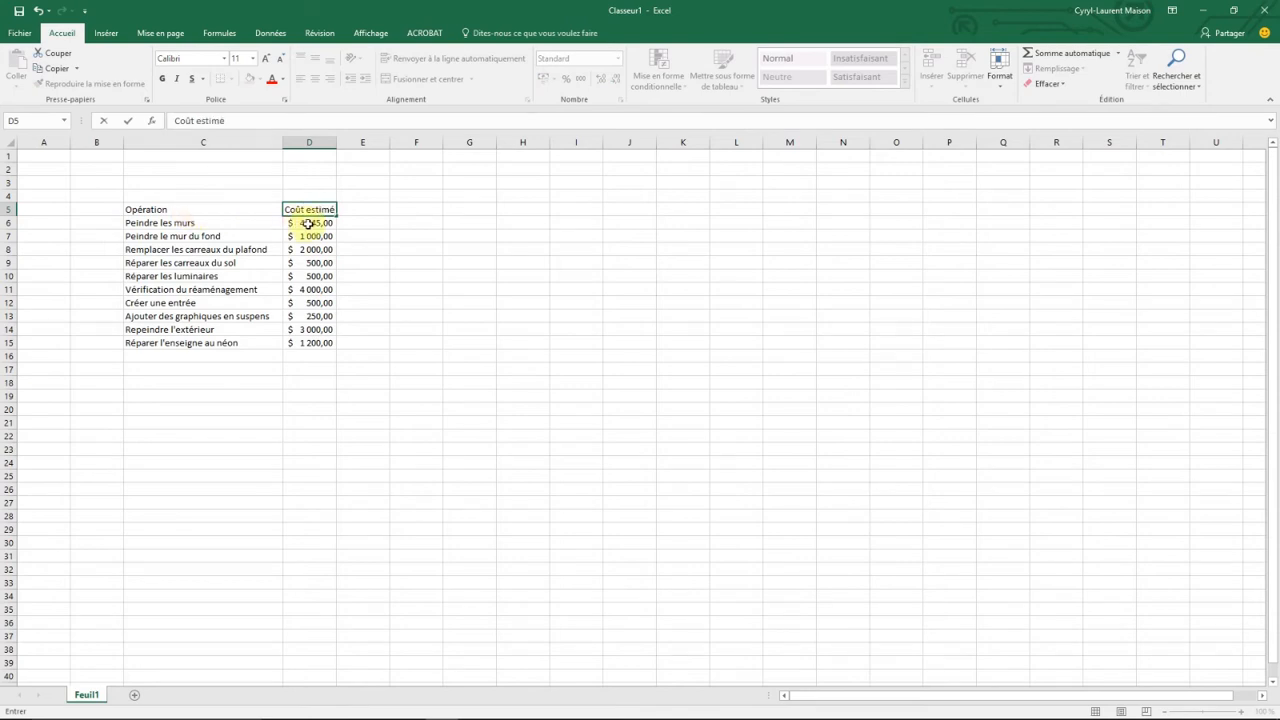
{"action": "left_click", "coordinate": [308, 226]}
Convert C5:D15 into a table with Quick Analysis and view the sort and filter options of the Opération column.
{"action": "left_click_drag", "start_coordinate": [233, 212], "coordinate": [313, 345]}
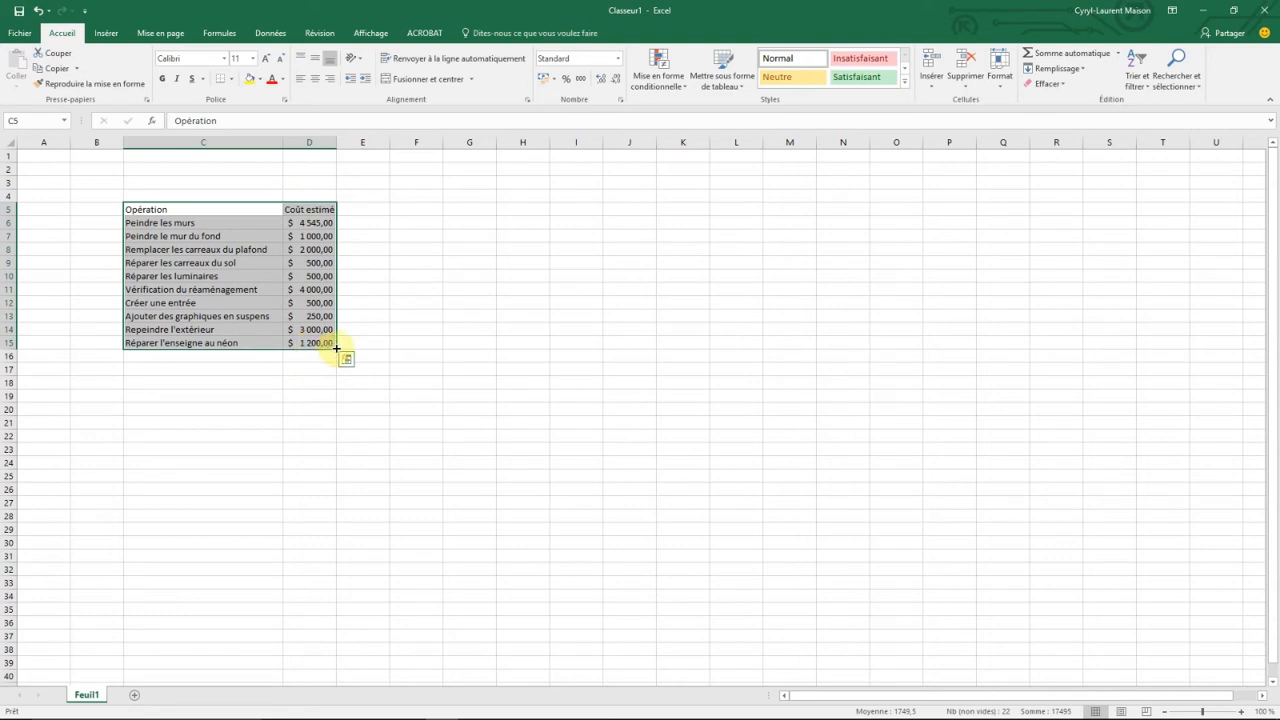
{"action": "left_click", "coordinate": [346, 359]}
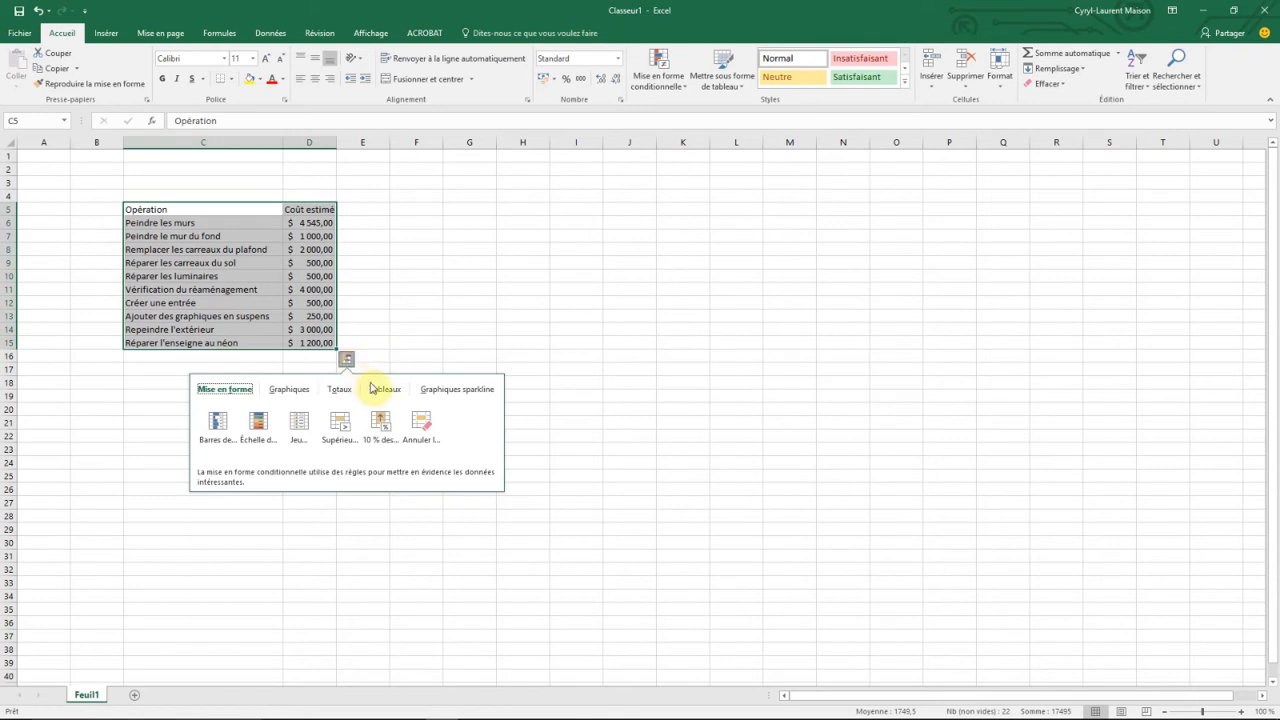
{"action": "left_click", "coordinate": [375, 389]}
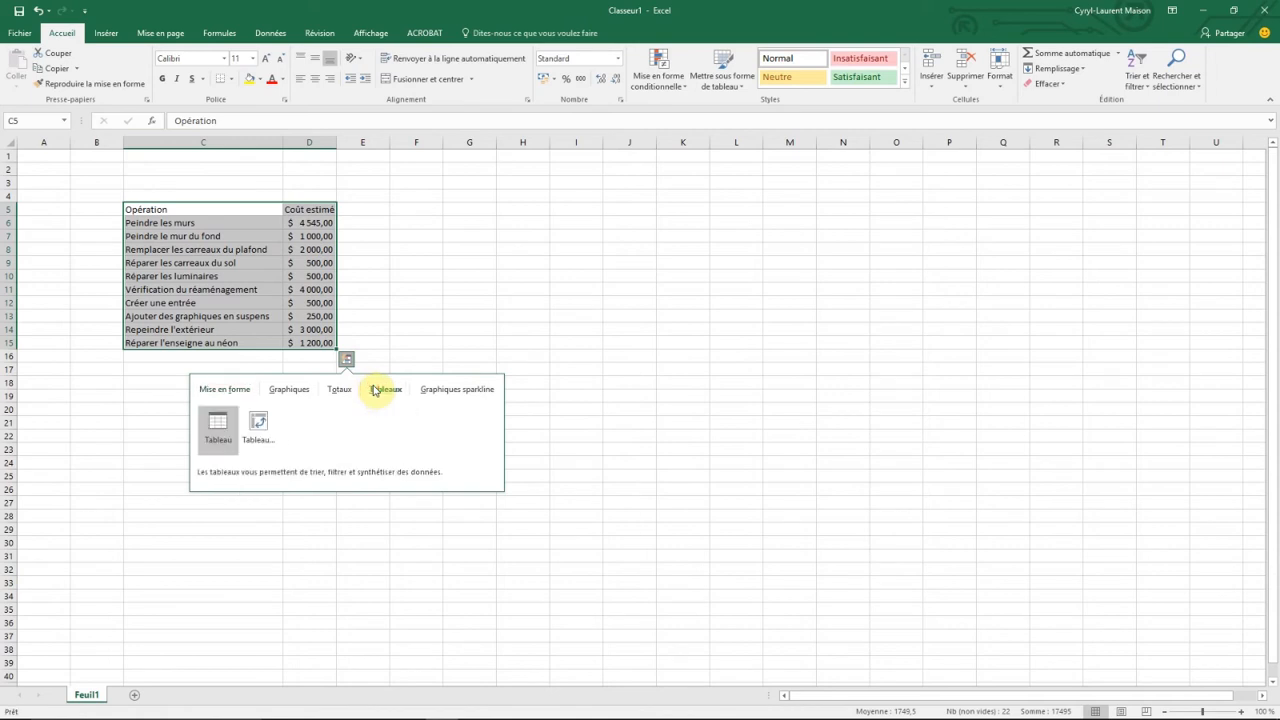
{"action": "left_click", "coordinate": [218, 428]}
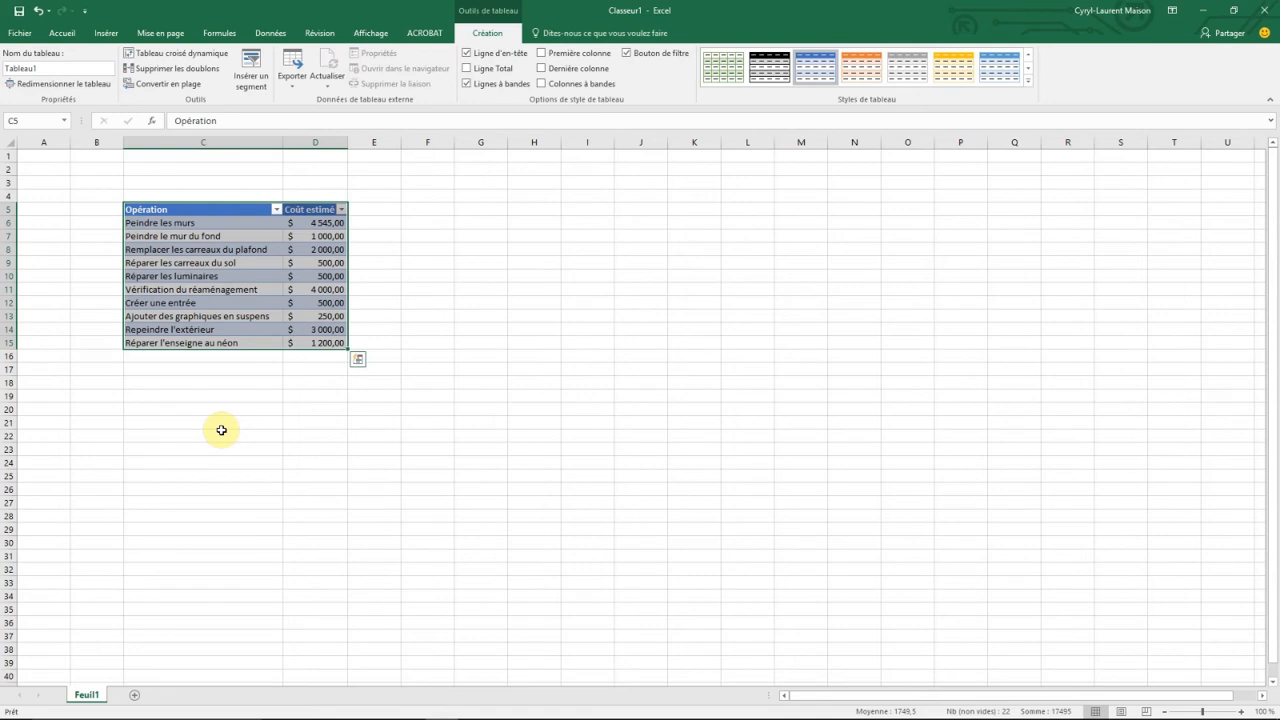
{"action": "left_click", "coordinate": [277, 209]}
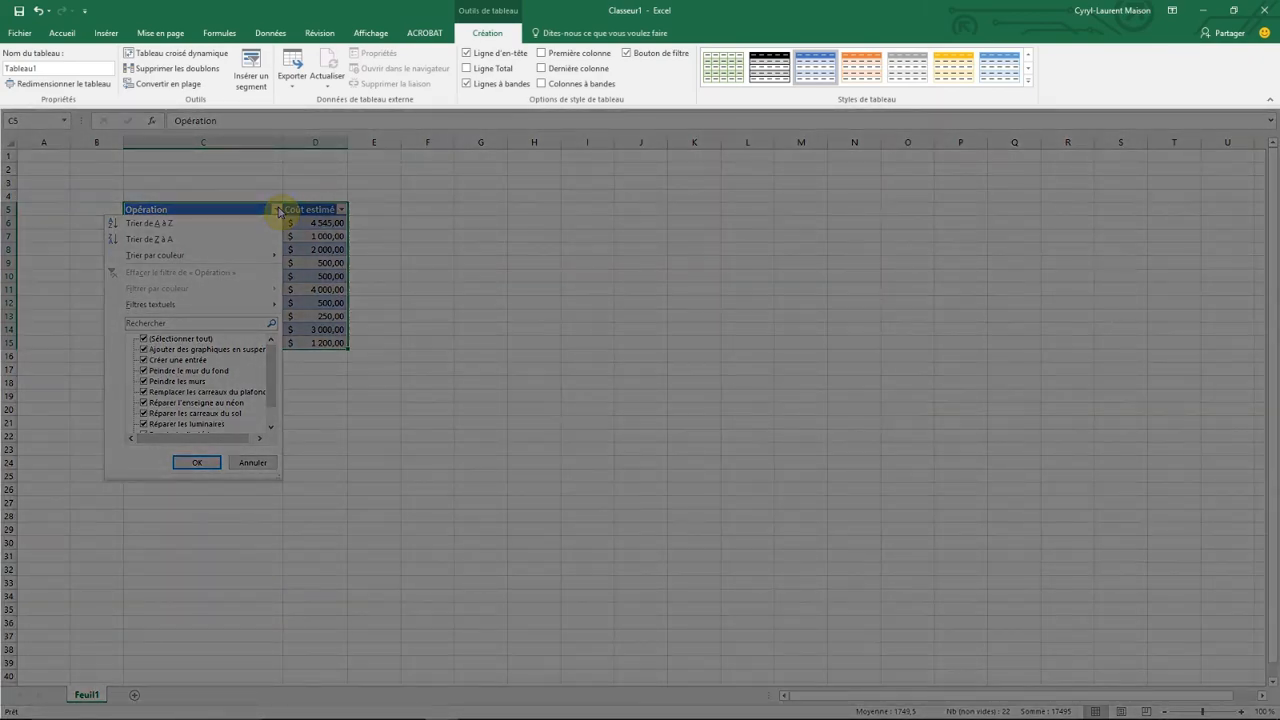
{"action": "left_click", "coordinate": [278, 209]}
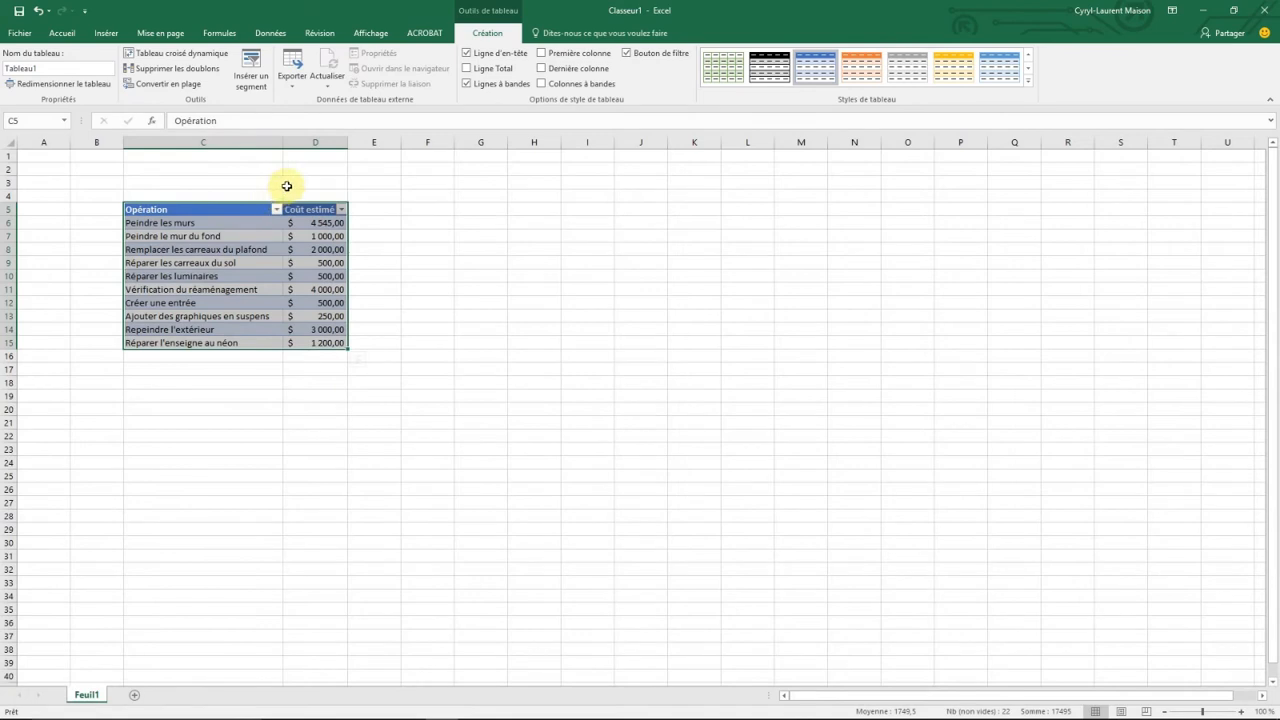
Add a total row to the table and toggle its banded rows off and back on.
{"action": "left_click", "coordinate": [466, 69]}
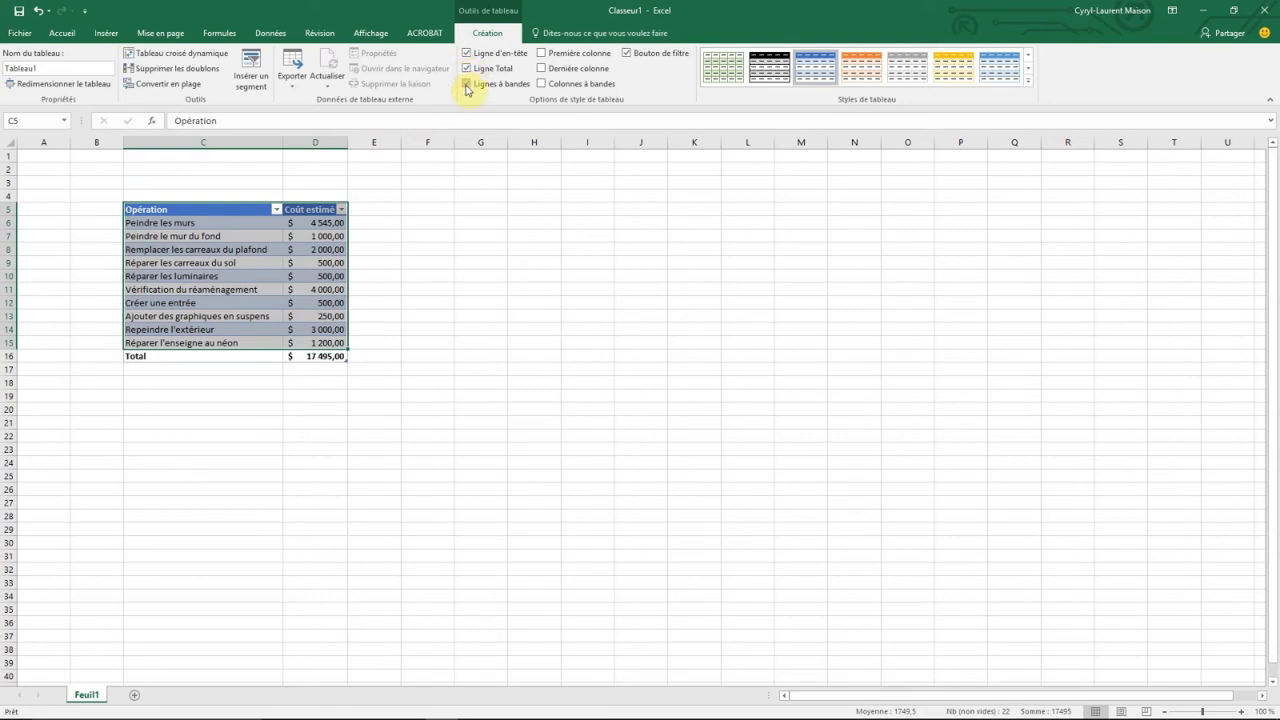
{"action": "left_click", "coordinate": [466, 84]}
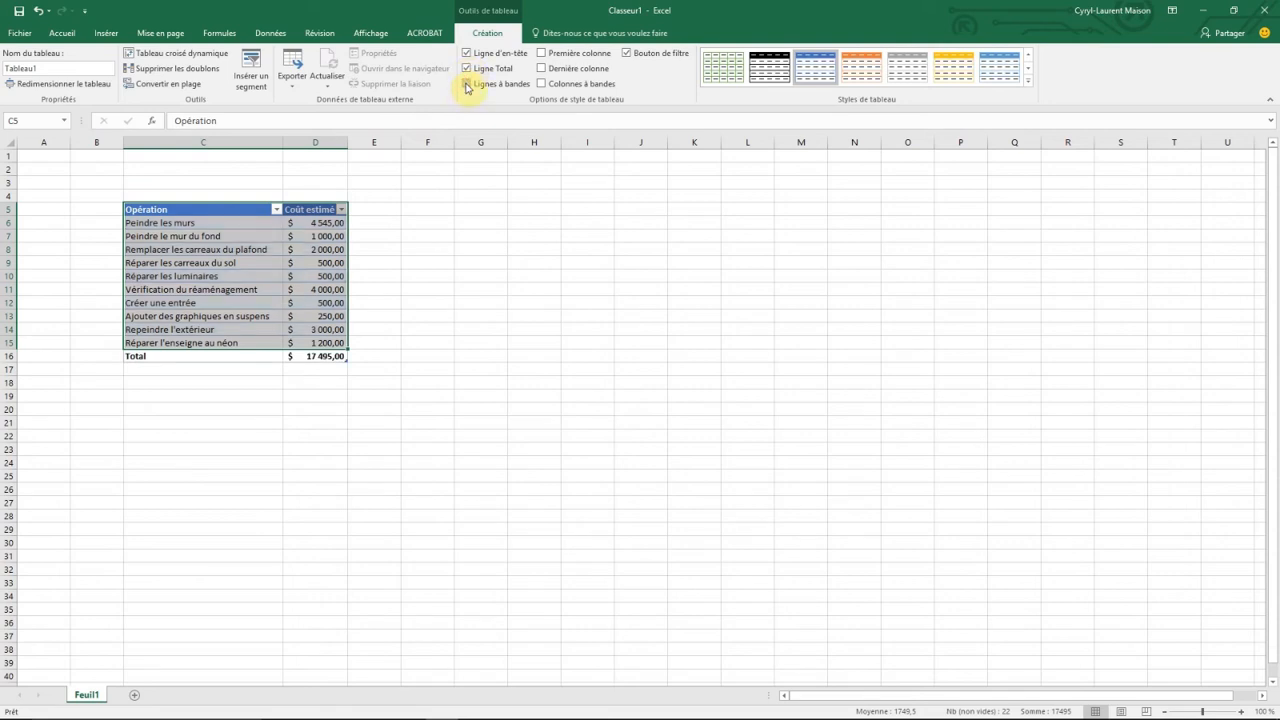
{"action": "left_click", "coordinate": [466, 84]}
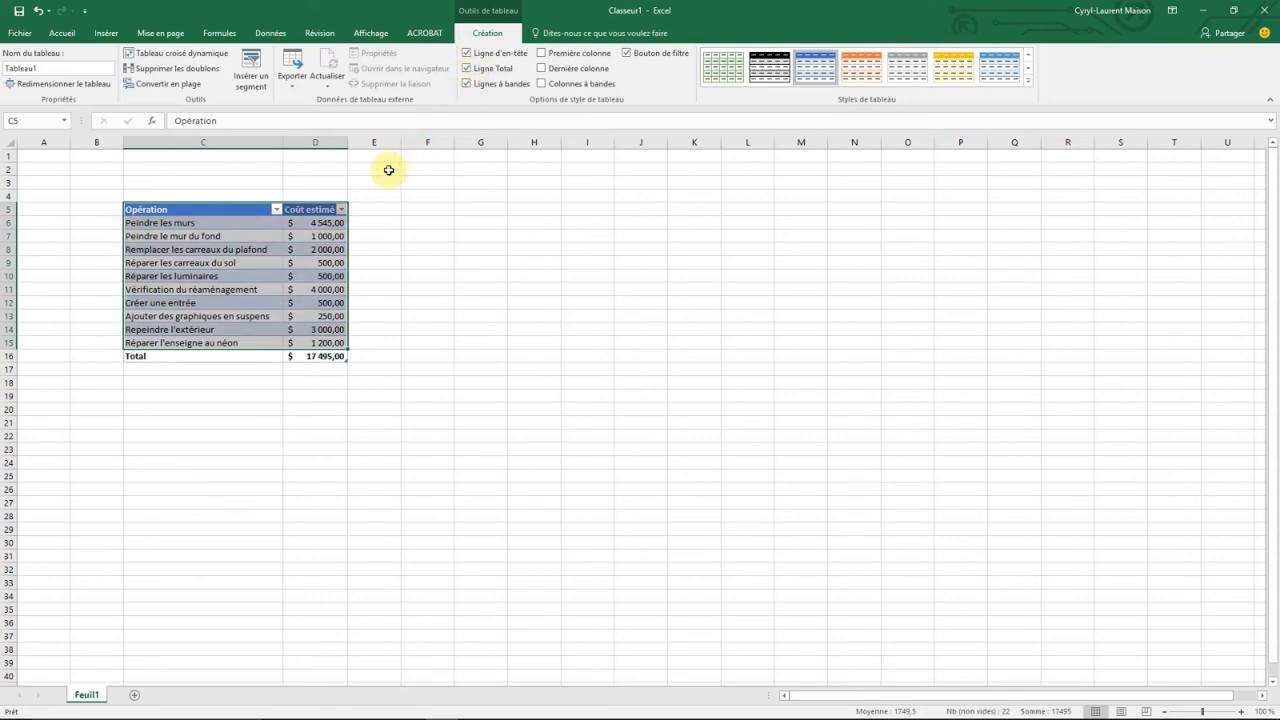
{"action": "left_click", "coordinate": [64, 34]}
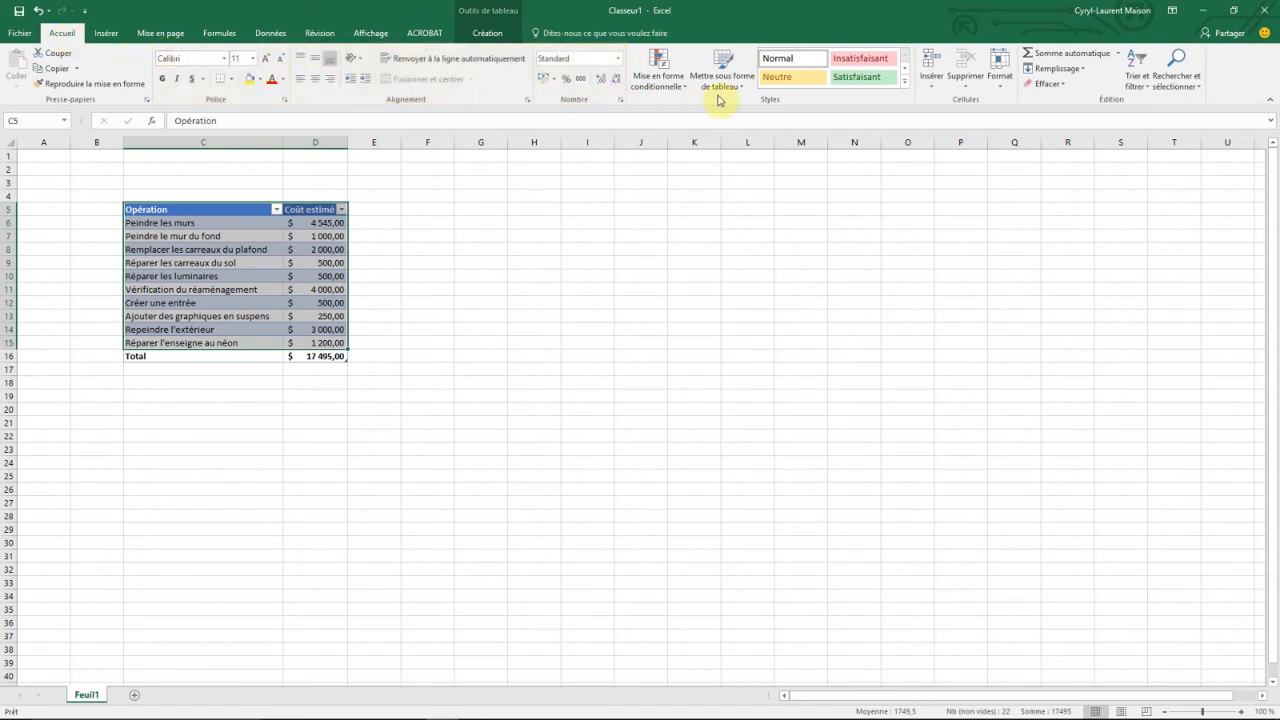
{"action": "left_click", "coordinate": [904, 82]}
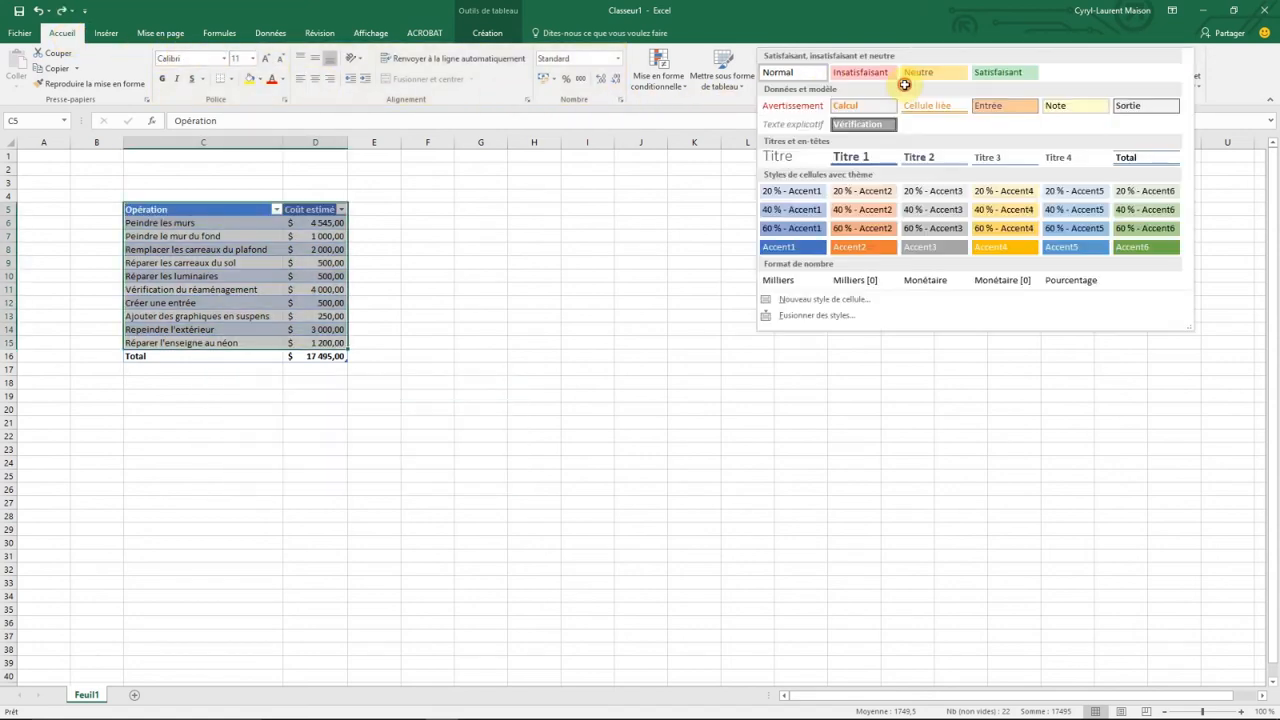
{"action": "left_click", "coordinate": [106, 32]}
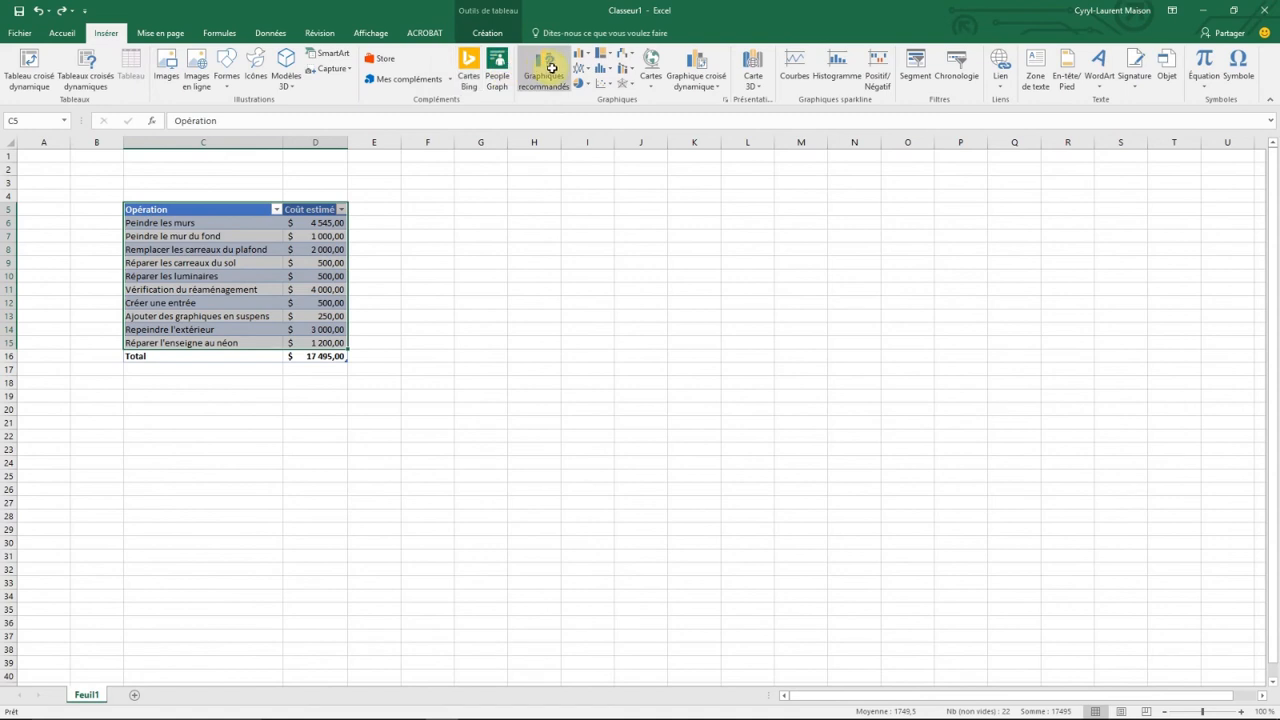
{"action": "left_click", "coordinate": [162, 32]}
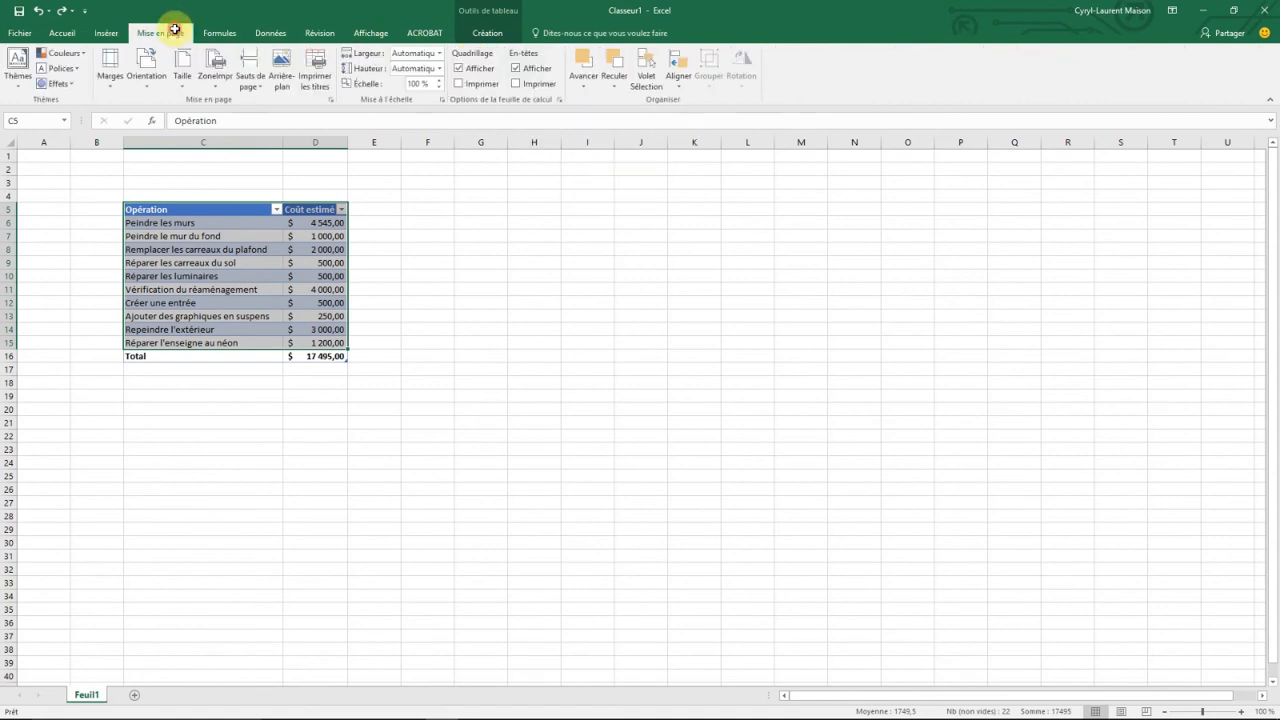
{"action": "left_click", "coordinate": [224, 31]}
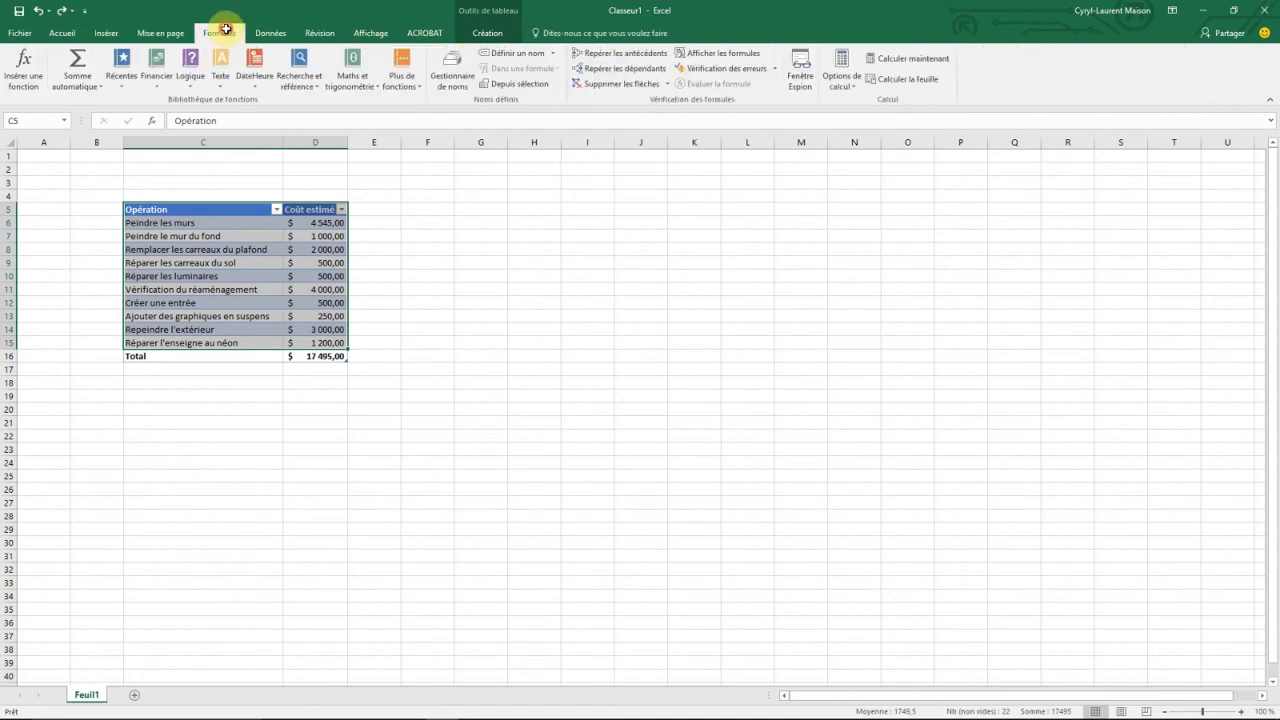
{"action": "left_click", "coordinate": [273, 32]}
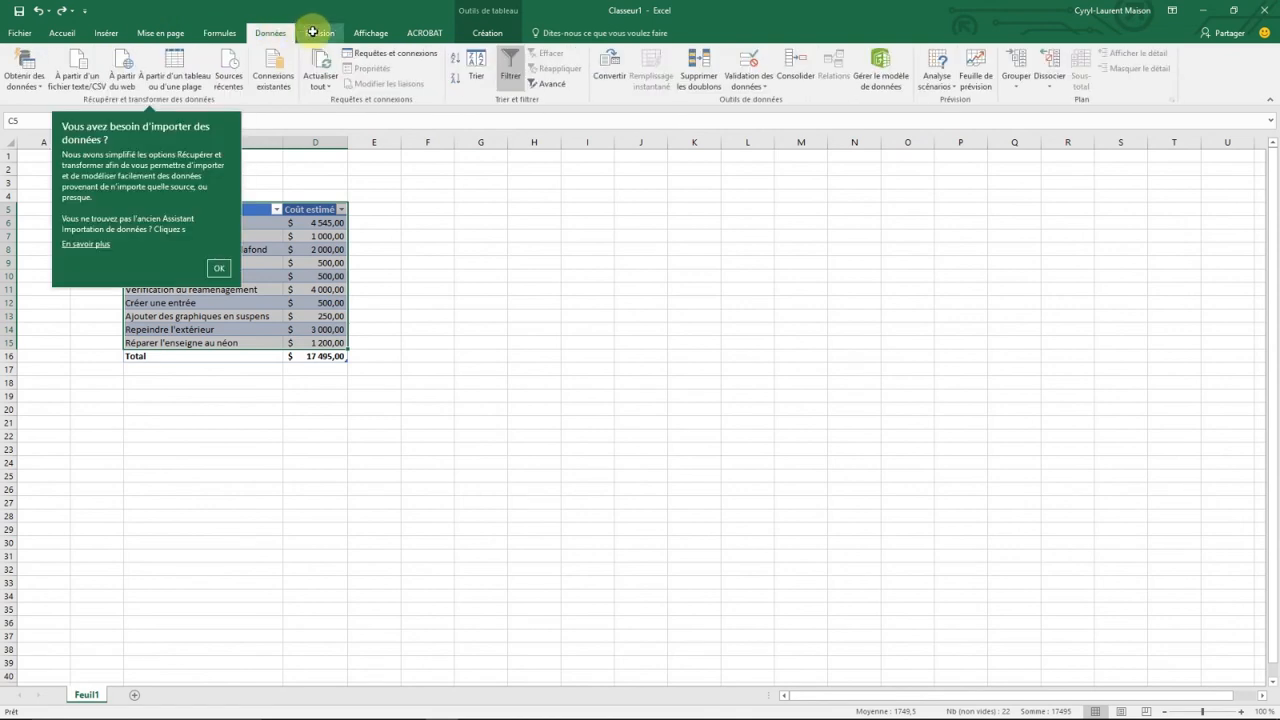
{"action": "left_click", "coordinate": [472, 32]}
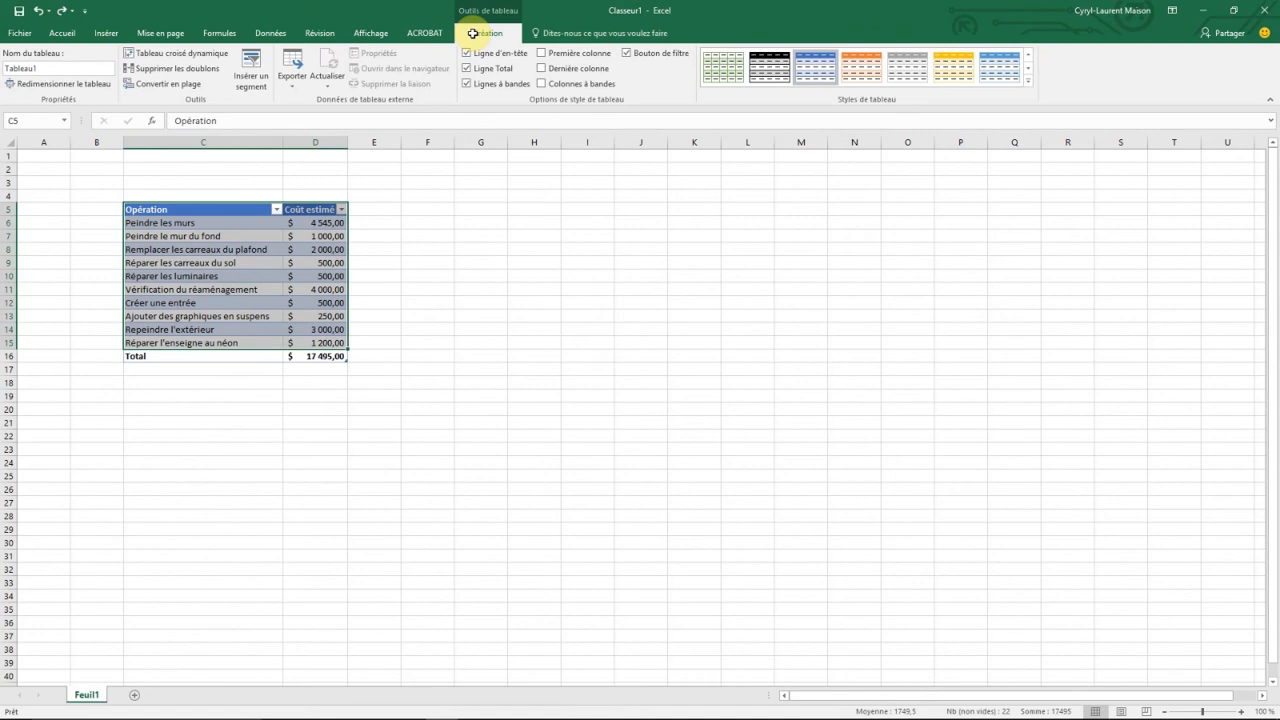
{"action": "left_click", "coordinate": [335, 170]}
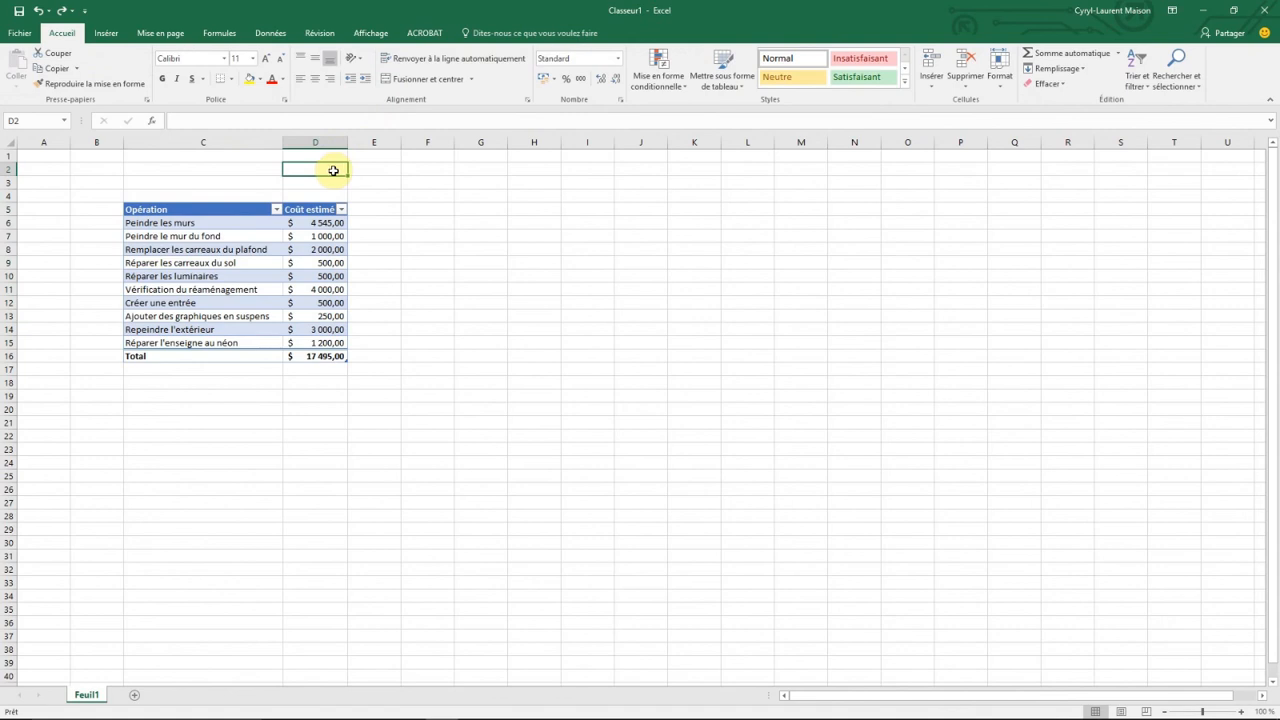
Select the "Peindre le mur du fond" cost in the table and show the pivot chart insertion options.
{"action": "left_click", "coordinate": [328, 236]}
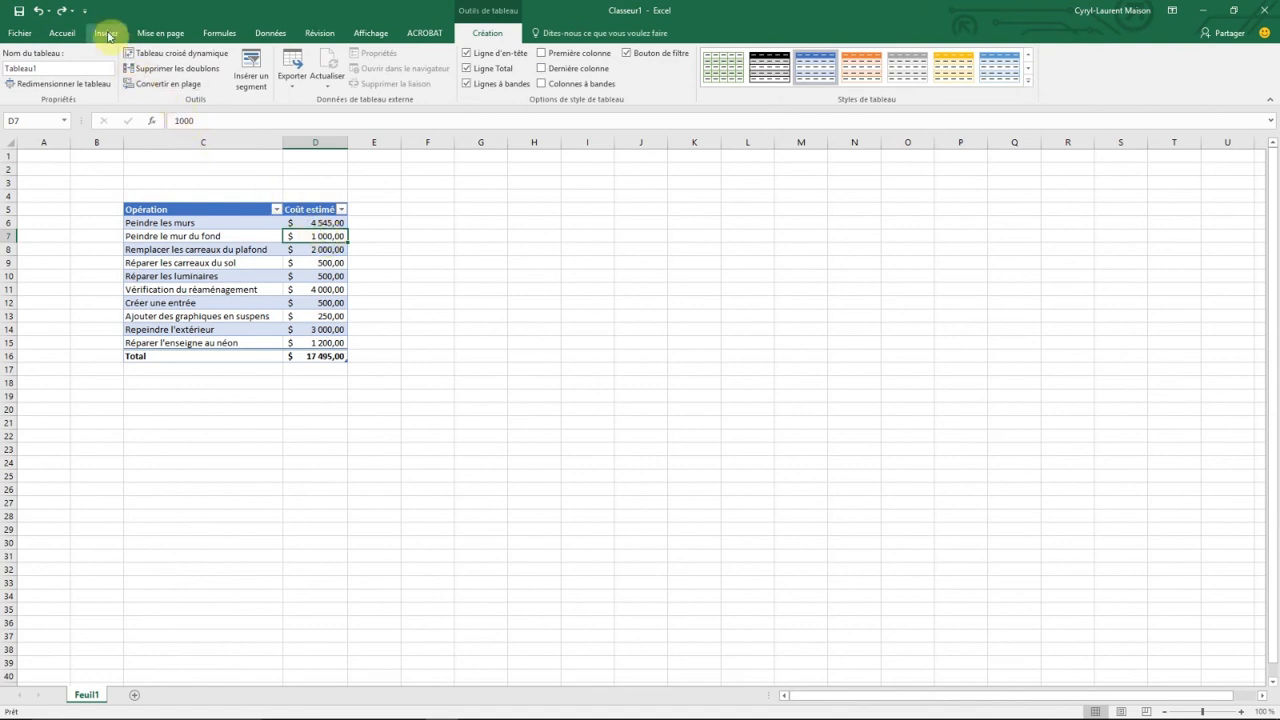
{"action": "left_click", "coordinate": [106, 34]}
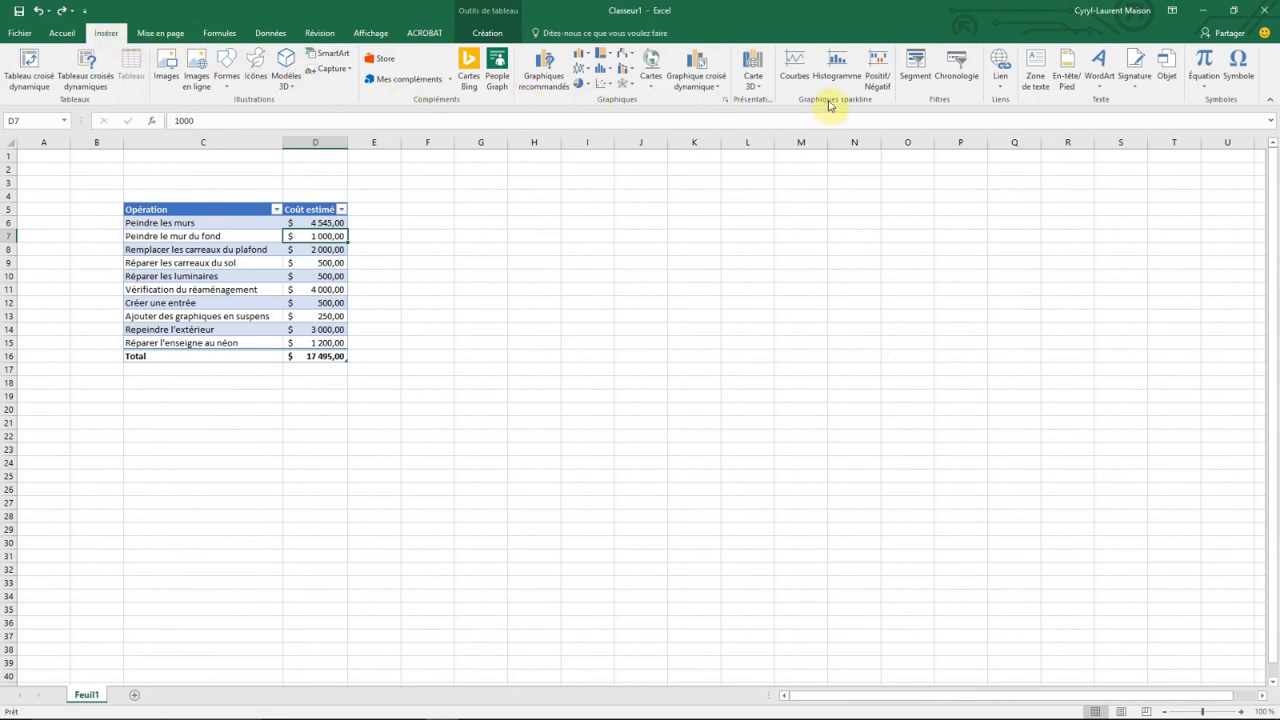
{"action": "left_click", "coordinate": [714, 90]}
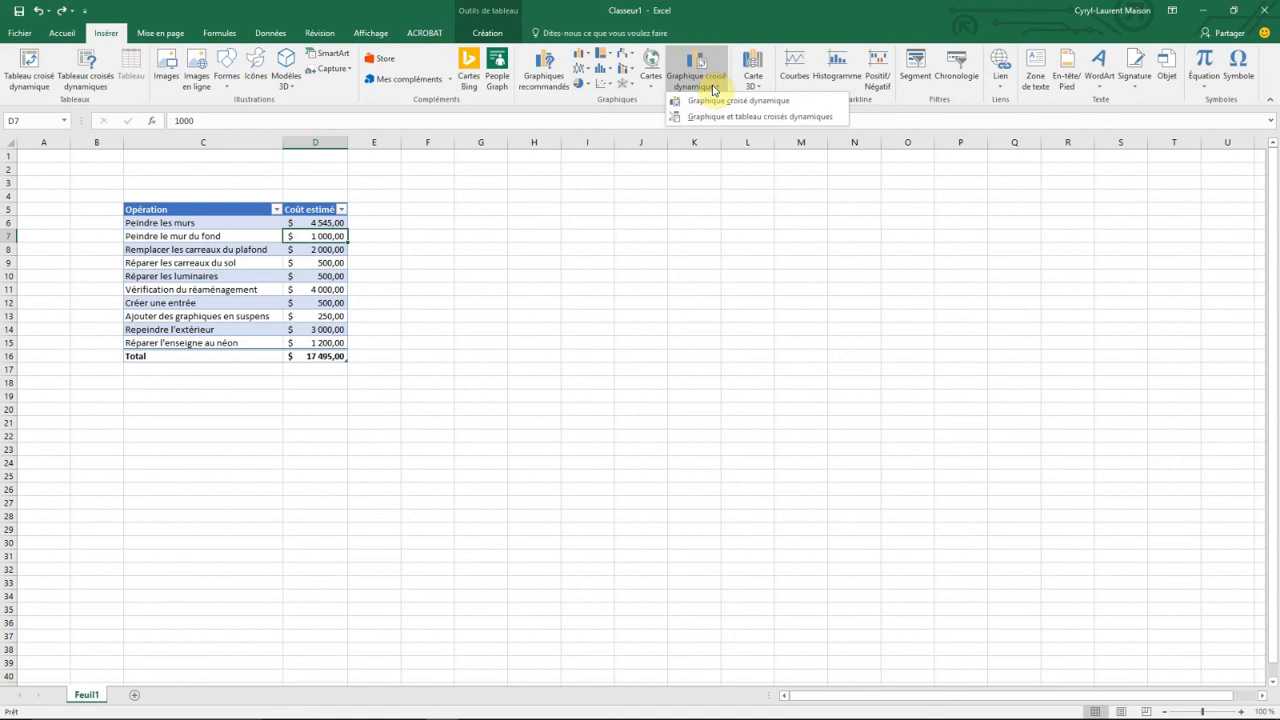